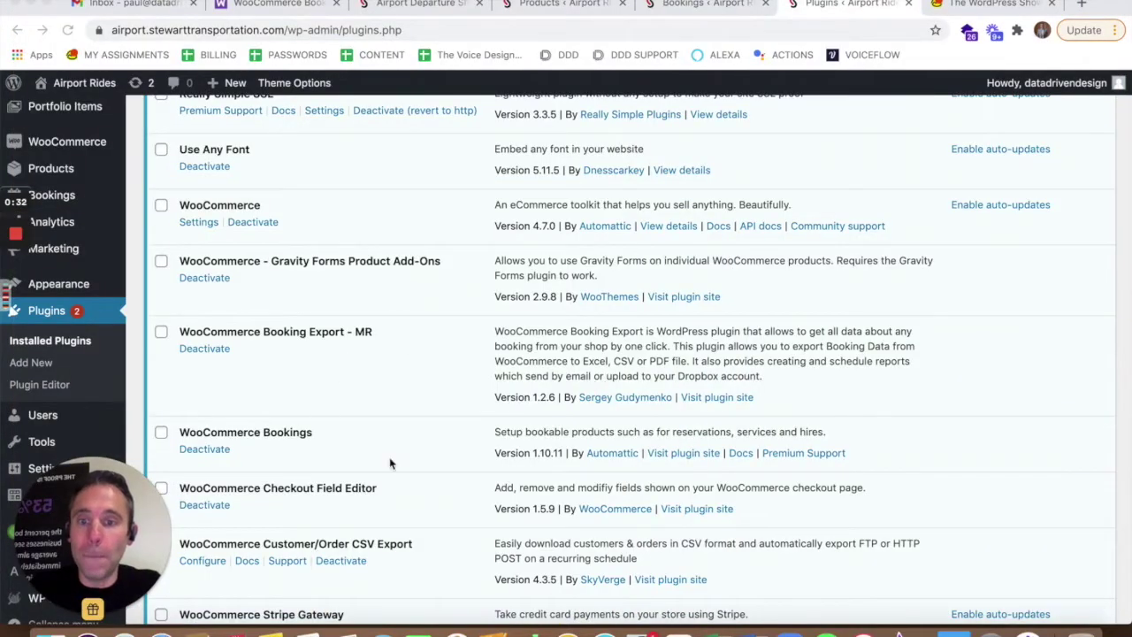
Open the Airport Departure Shuttle February 3 product page and scroll through it.
{"action": "left_click", "coordinate": [545, 6]}
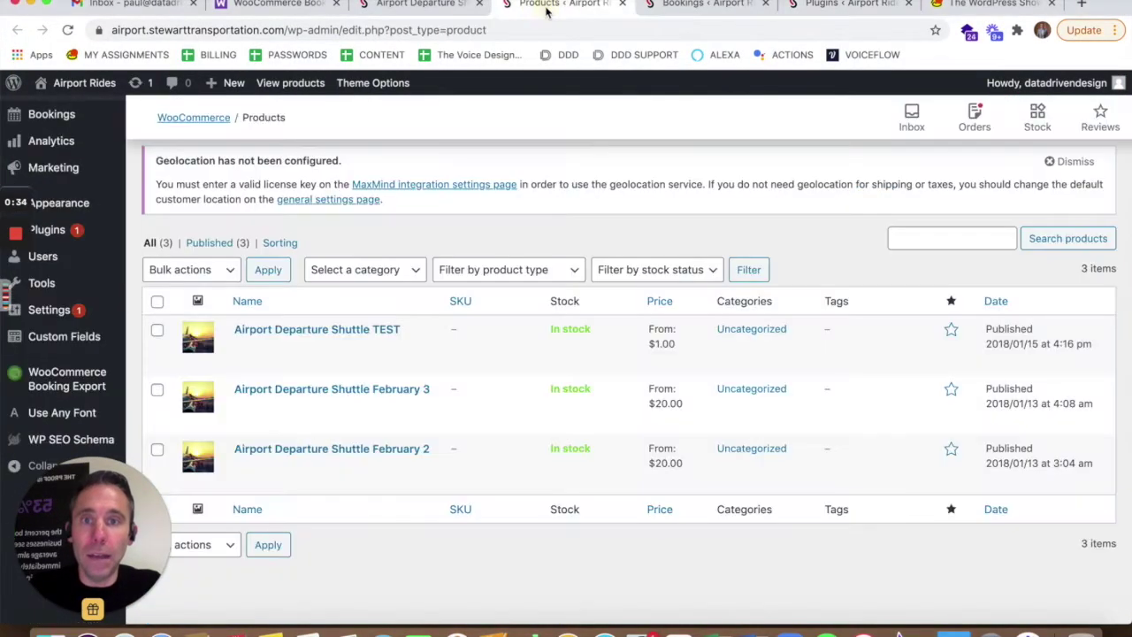
{"action": "left_click", "coordinate": [423, 6]}
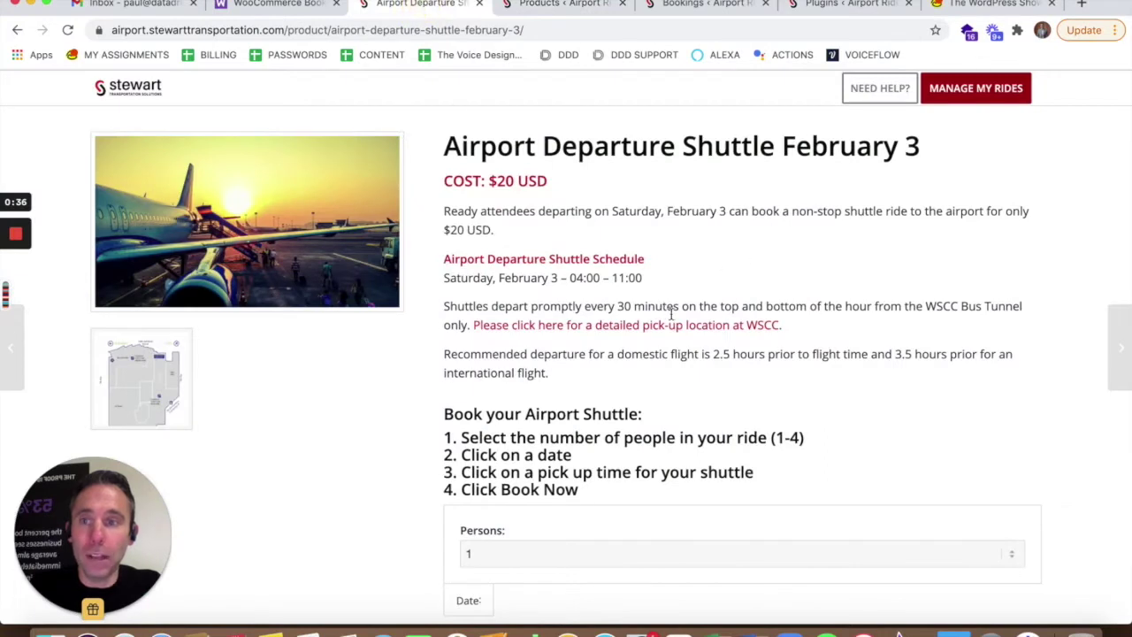
{"action": "scroll", "coordinate": [674, 317], "scroll_direction": "down", "scroll_amount": 2}
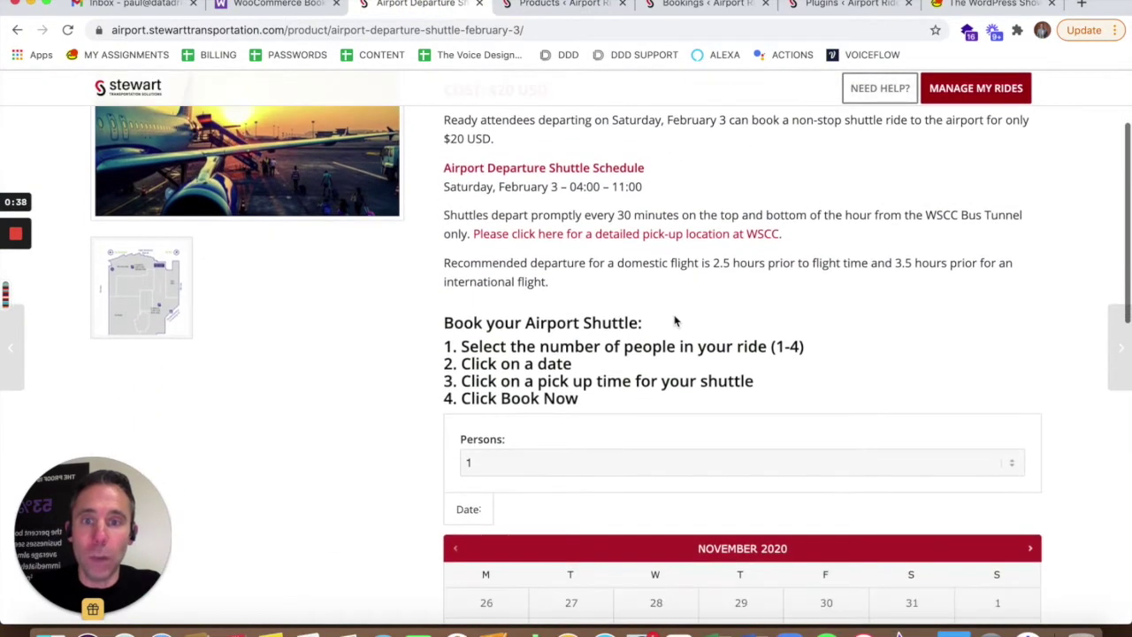
{"action": "scroll", "coordinate": [673, 320], "scroll_direction": "down", "scroll_amount": 1}
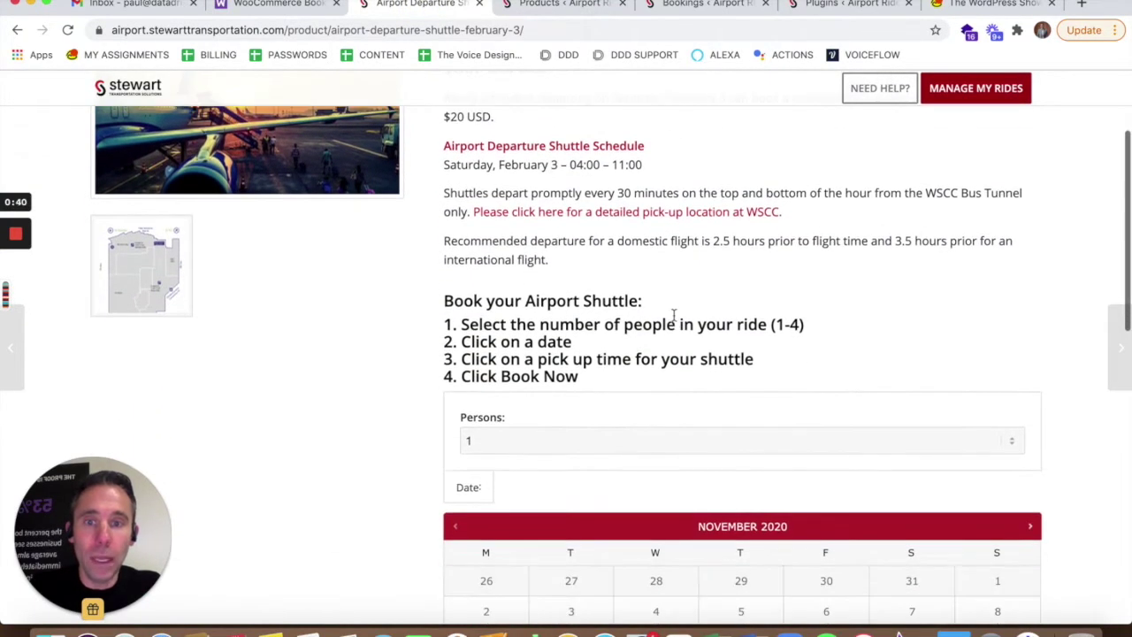
{"action": "scroll", "coordinate": [674, 316], "scroll_direction": "up", "scroll_amount": 1}
{"action": "scroll", "coordinate": [673, 317], "scroll_direction": "up", "scroll_amount": 2}
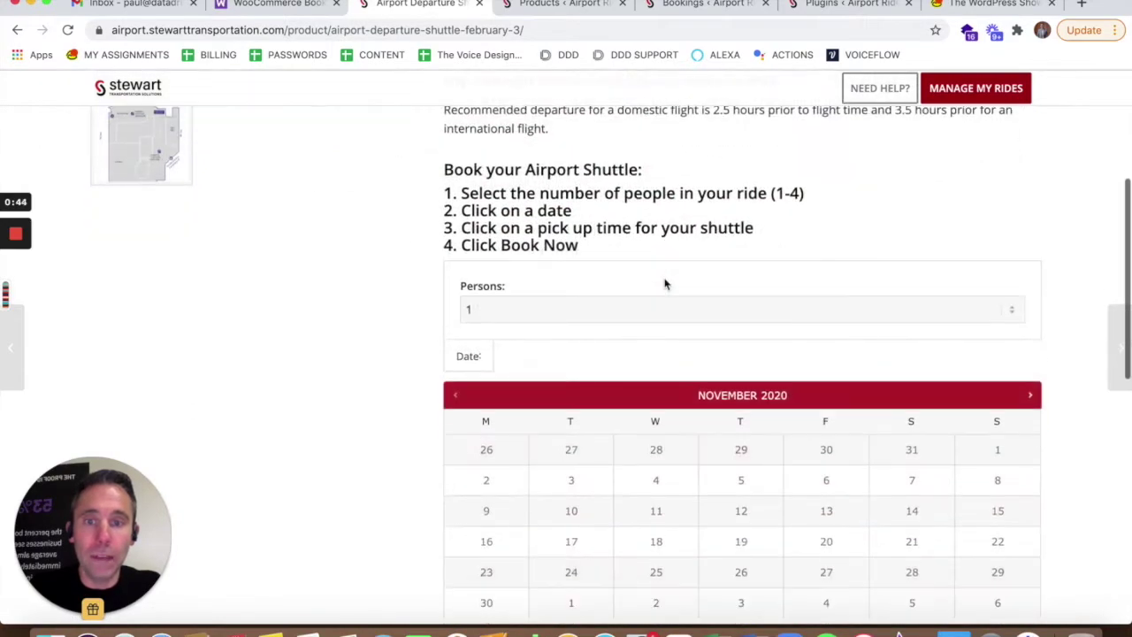
{"action": "scroll", "coordinate": [664, 283], "scroll_direction": "down", "scroll_amount": 1}
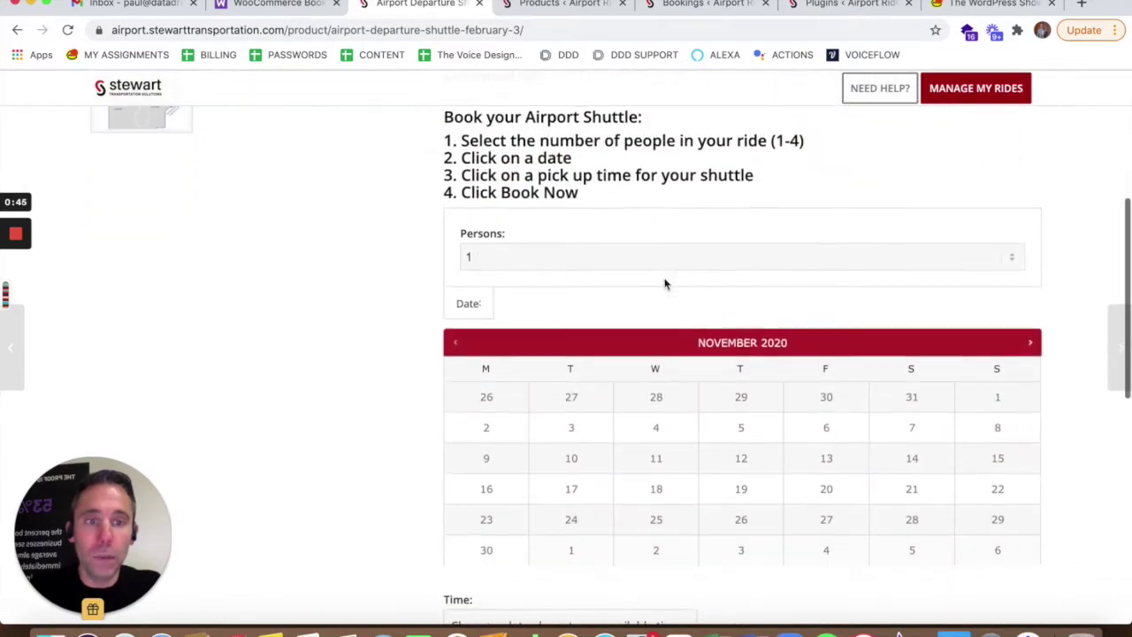
Check the Persons choices in the booking form, keeping 1 person.
{"action": "left_click", "coordinate": [600, 257]}
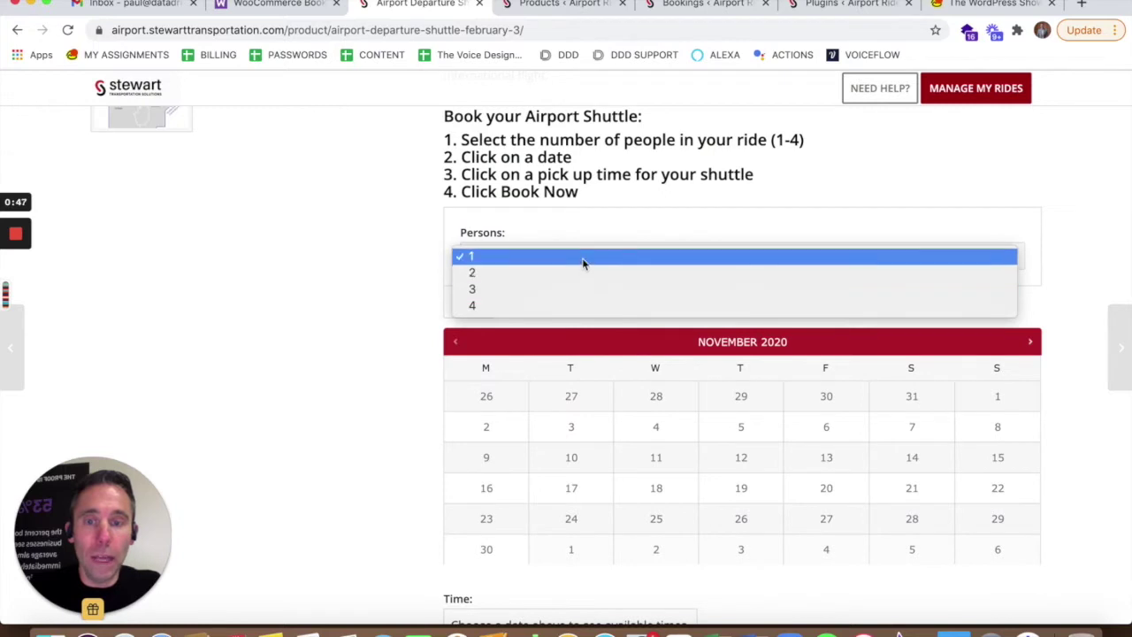
{"action": "left_click", "coordinate": [663, 196]}
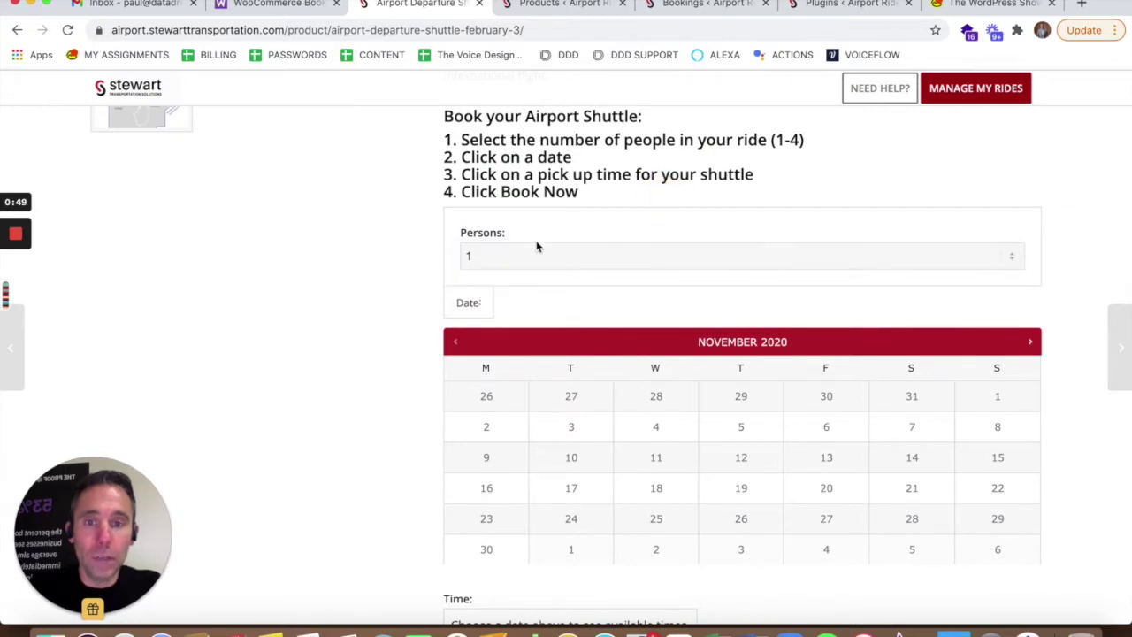
{"action": "left_click", "coordinate": [528, 258]}
{"action": "left_click", "coordinate": [663, 210]}
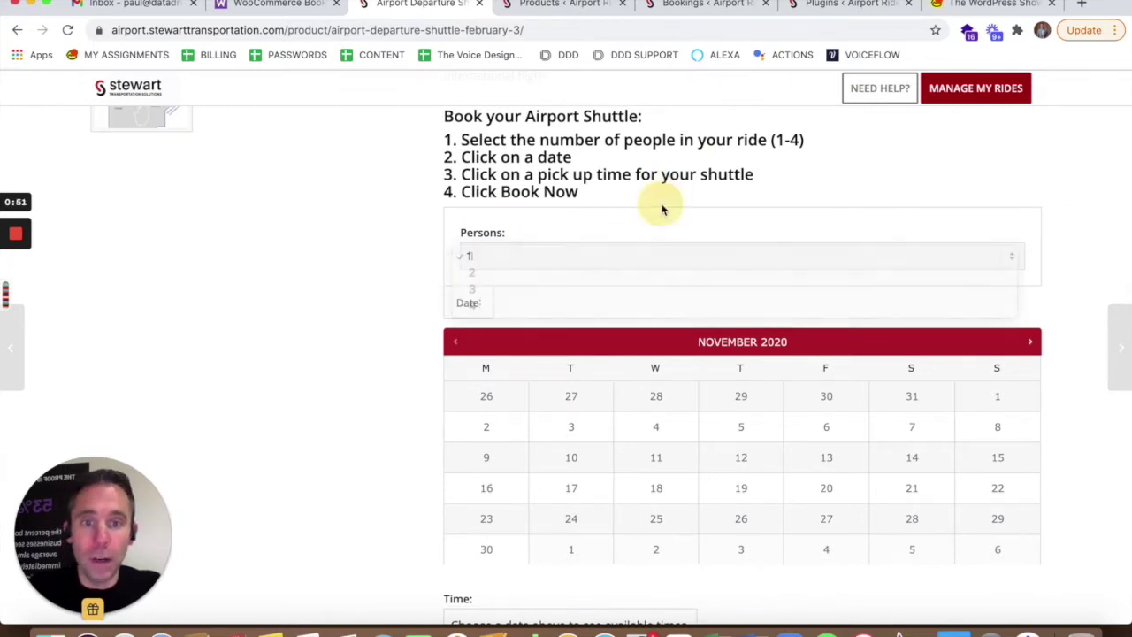
Scroll down to the November 2020 calendar and Book now, then return to the Products list.
{"action": "scroll", "coordinate": [672, 230], "scroll_direction": "down", "scroll_amount": 3}
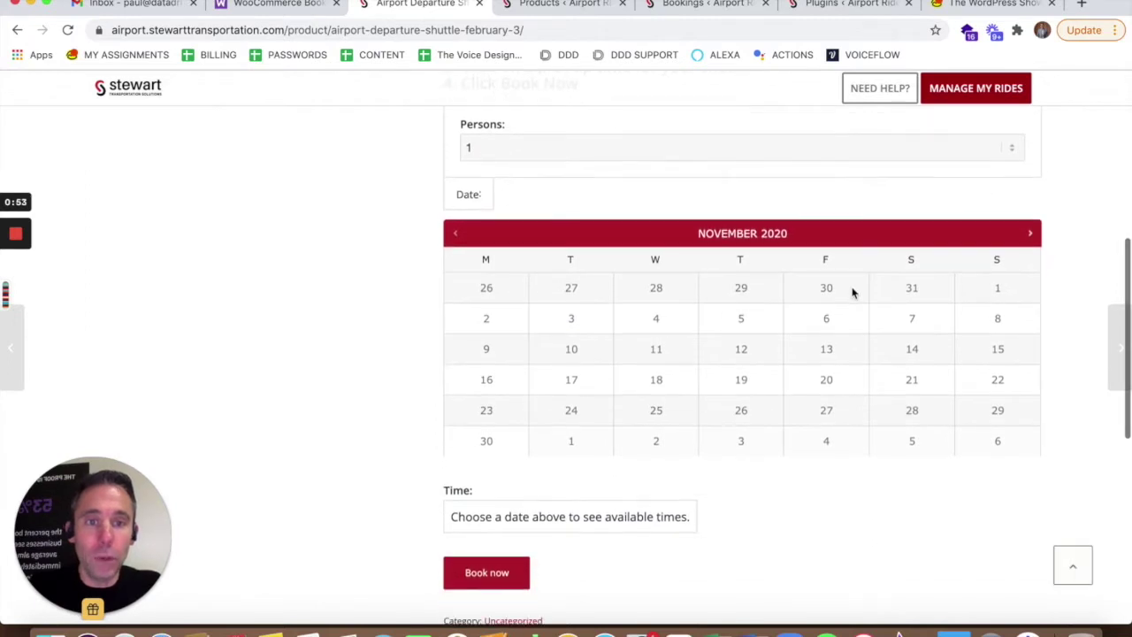
{"action": "scroll", "coordinate": [534, 530], "scroll_direction": "down", "scroll_amount": 2}
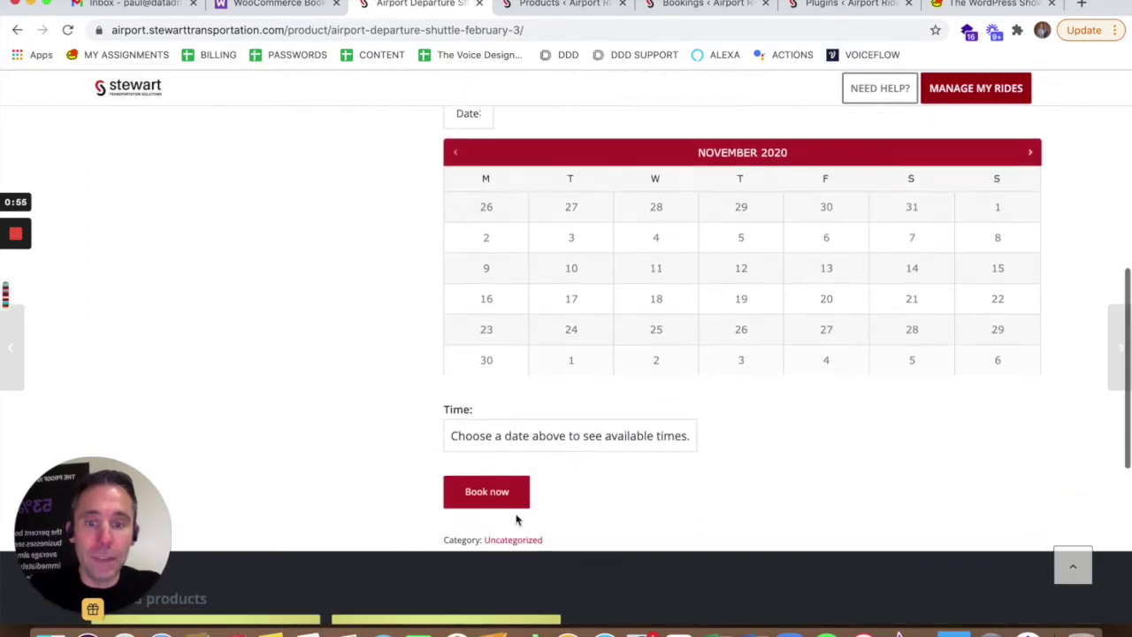
{"action": "scroll", "coordinate": [627, 483], "scroll_direction": "up", "scroll_amount": 1}
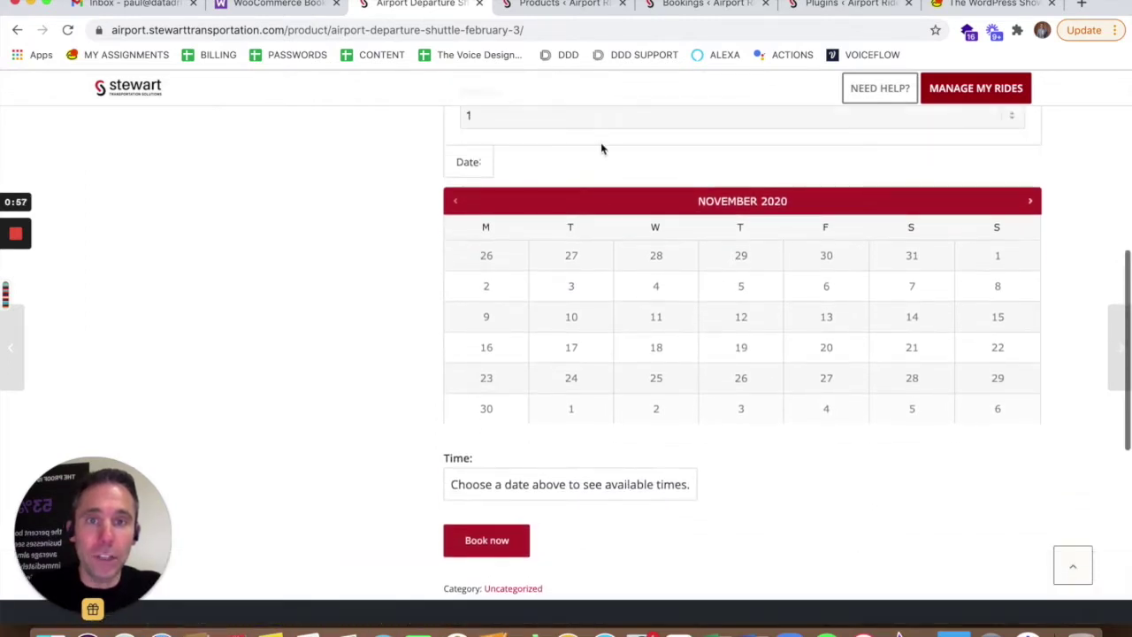
{"action": "left_click", "coordinate": [552, 6]}
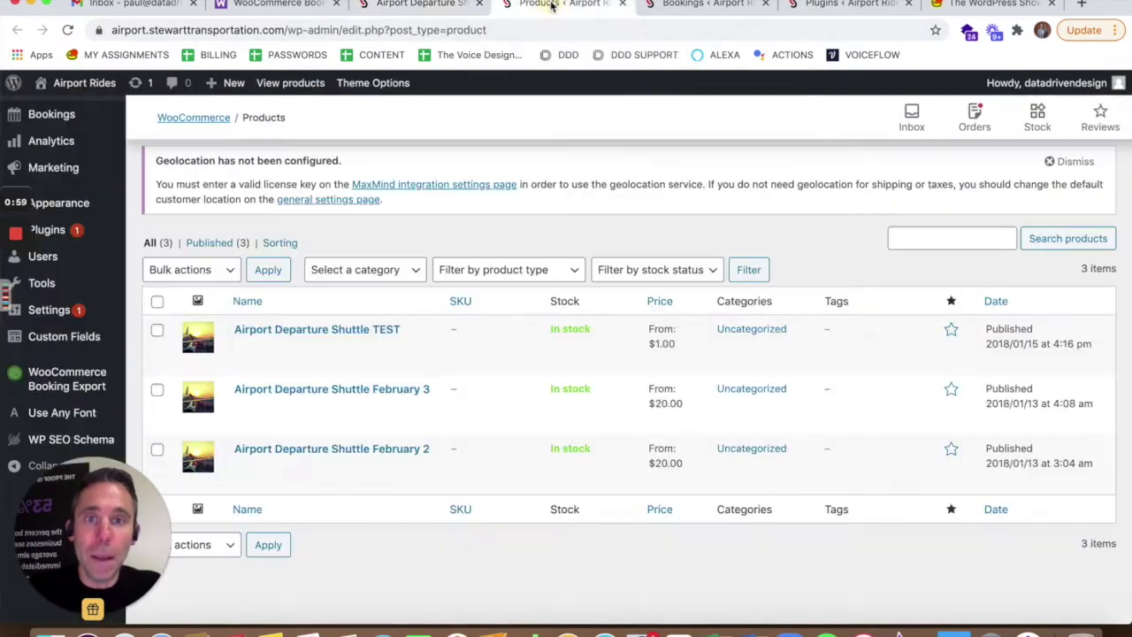
Open Bookings > All Bookings and scroll through the 135 bookings to the bottom of the table.
{"action": "left_click", "coordinate": [728, 7]}
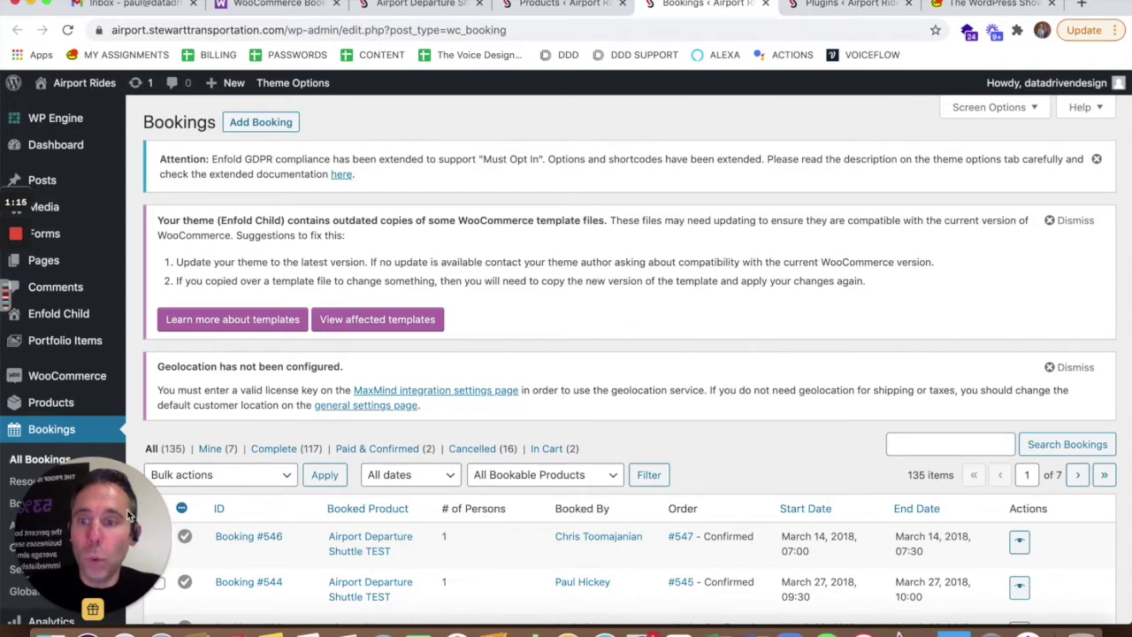
{"action": "left_click_drag", "start_coordinate": [126, 509], "coordinate": [1080, 157]}
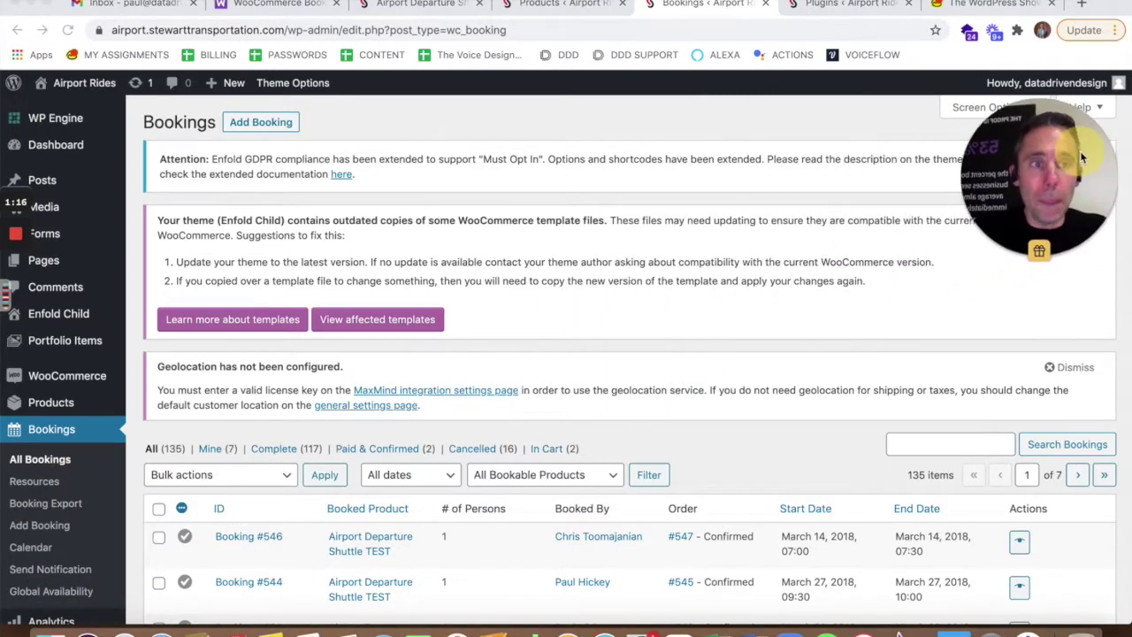
{"action": "scroll", "coordinate": [622, 315], "scroll_direction": "down", "scroll_amount": 5}
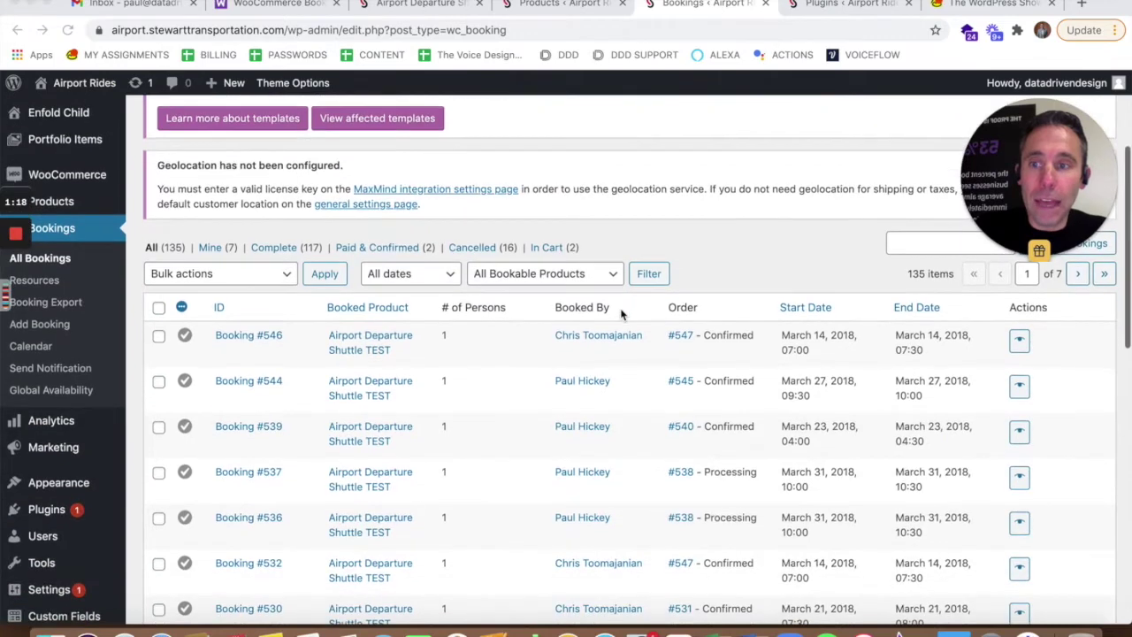
{"action": "scroll", "coordinate": [622, 313], "scroll_direction": "down", "scroll_amount": 2}
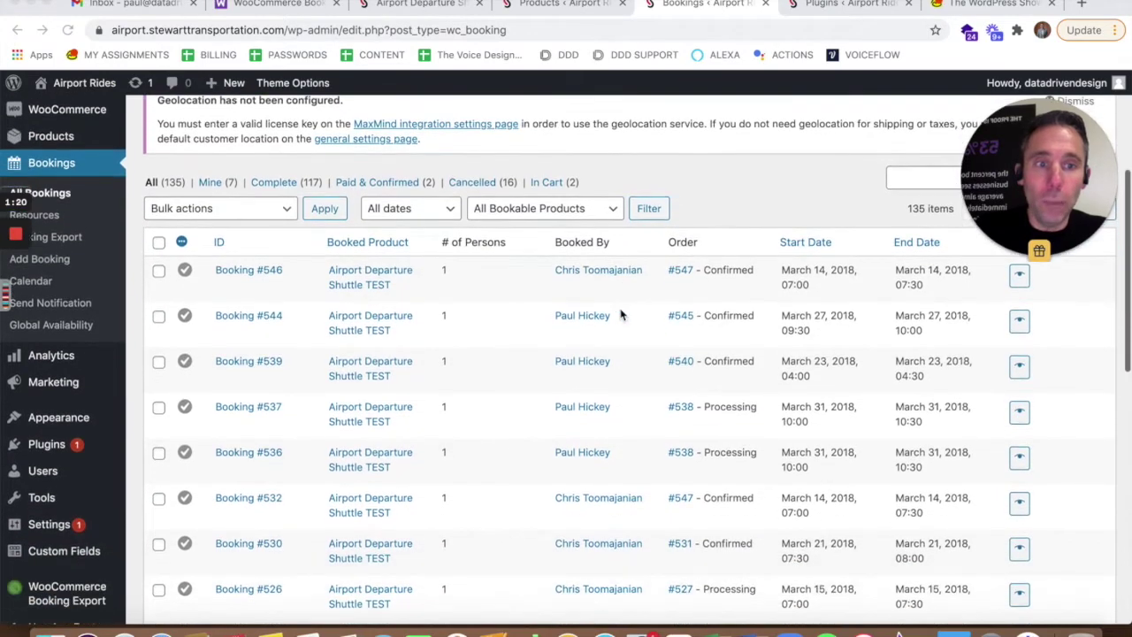
{"action": "scroll", "coordinate": [621, 315], "scroll_direction": "down", "scroll_amount": 7}
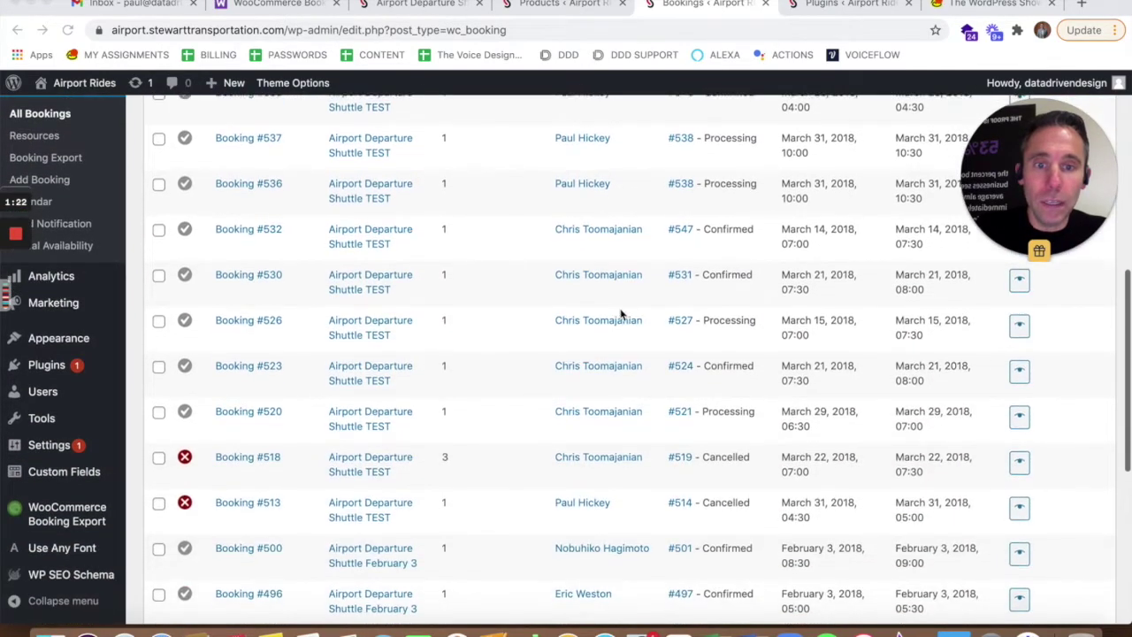
{"action": "scroll", "coordinate": [622, 315], "scroll_direction": "down", "scroll_amount": 7}
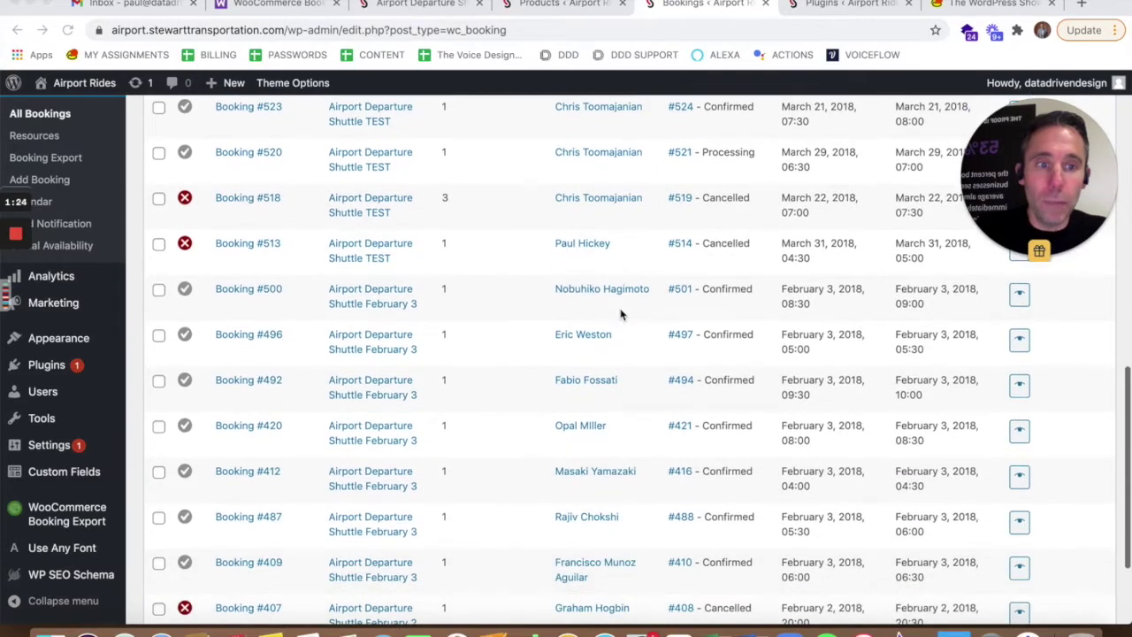
{"action": "scroll", "coordinate": [622, 315], "scroll_direction": "down", "scroll_amount": 3}
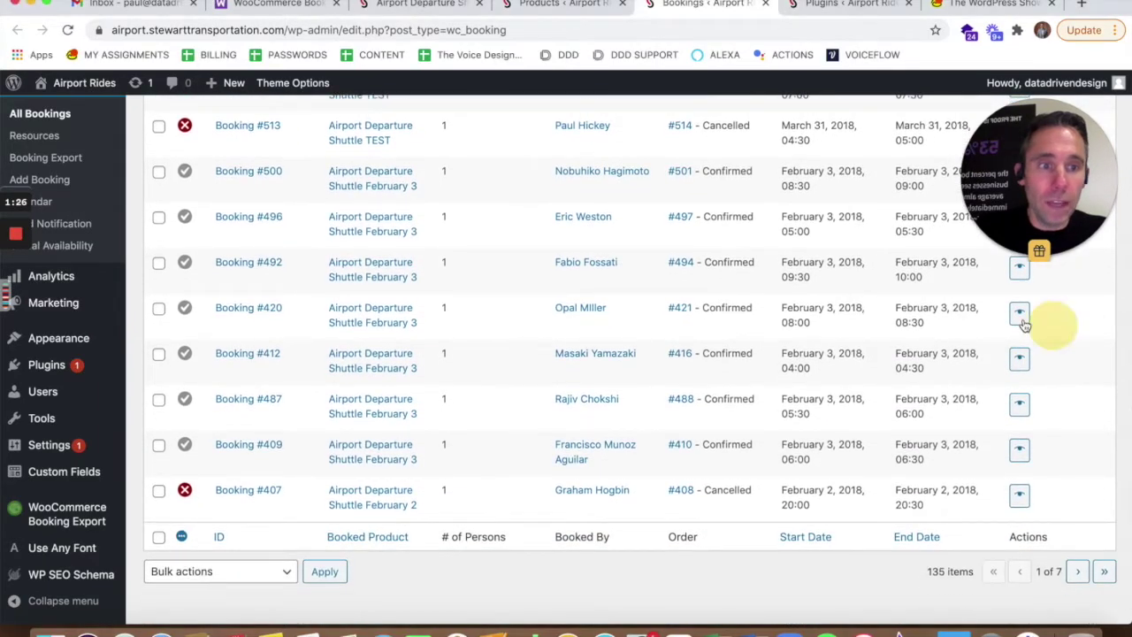
{"action": "left_click", "coordinate": [1020, 316]}
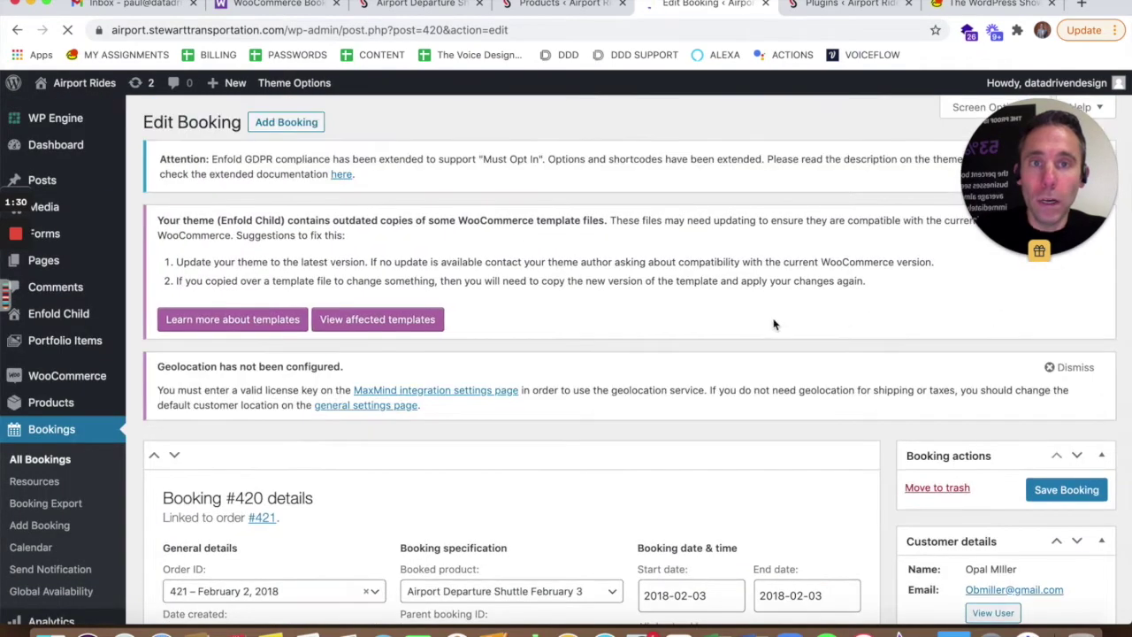
{"action": "scroll", "coordinate": [748, 327], "scroll_direction": "down", "scroll_amount": 5}
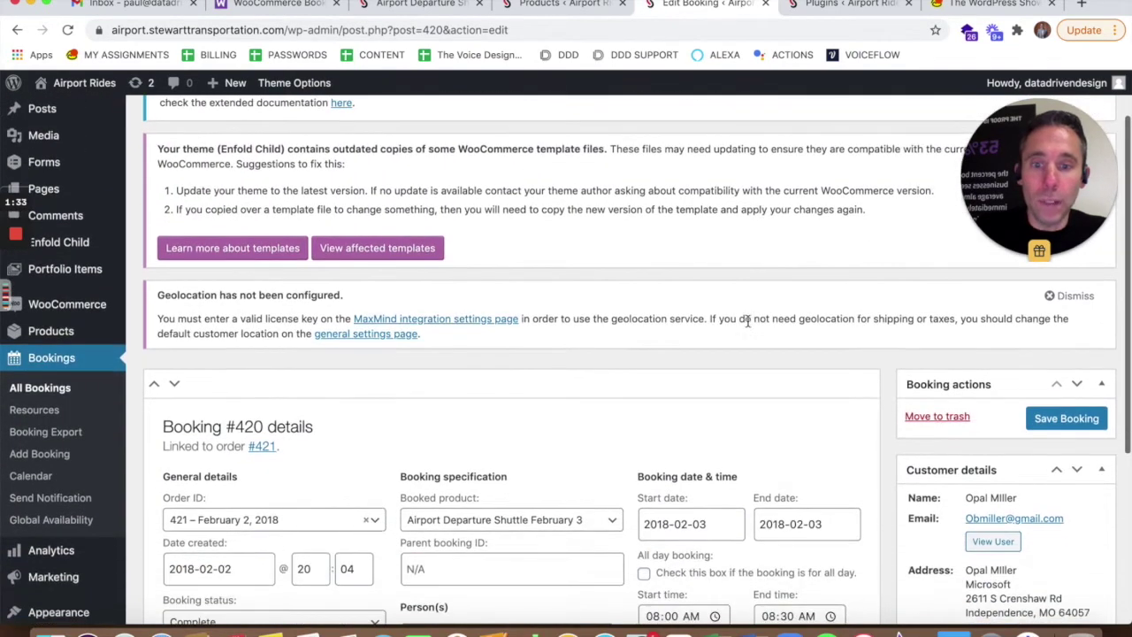
{"action": "scroll", "coordinate": [748, 327], "scroll_direction": "down", "scroll_amount": 2}
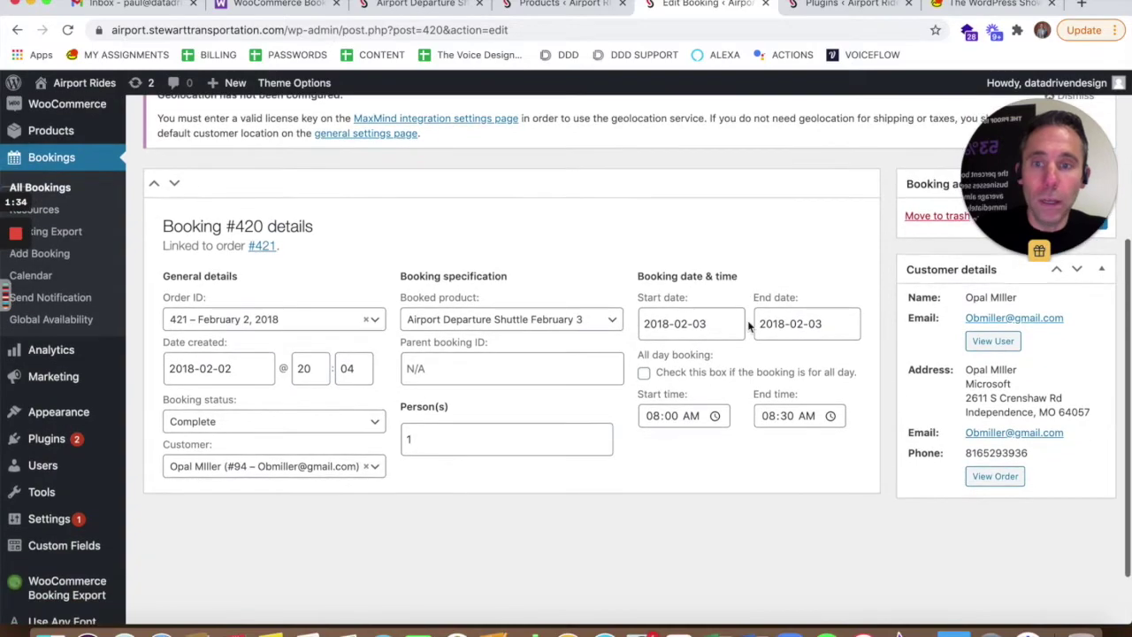
{"action": "scroll", "coordinate": [748, 327], "scroll_direction": "up", "scroll_amount": 7}
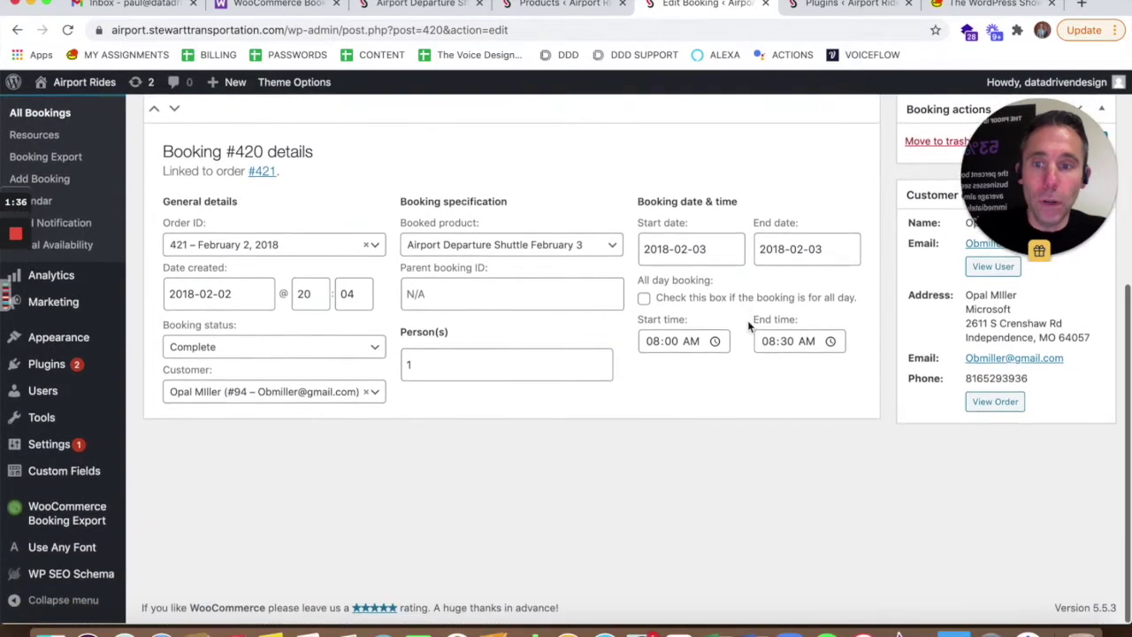
{"action": "scroll", "coordinate": [748, 327], "scroll_direction": "down", "scroll_amount": 5}
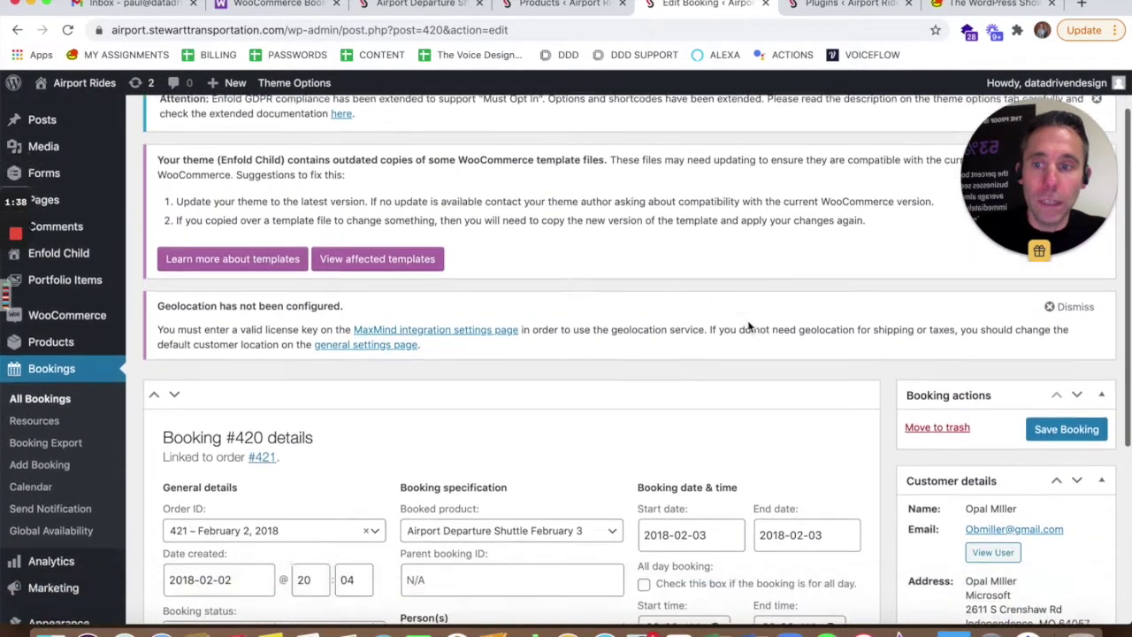
{"action": "scroll", "coordinate": [748, 327], "scroll_direction": "up", "scroll_amount": 2}
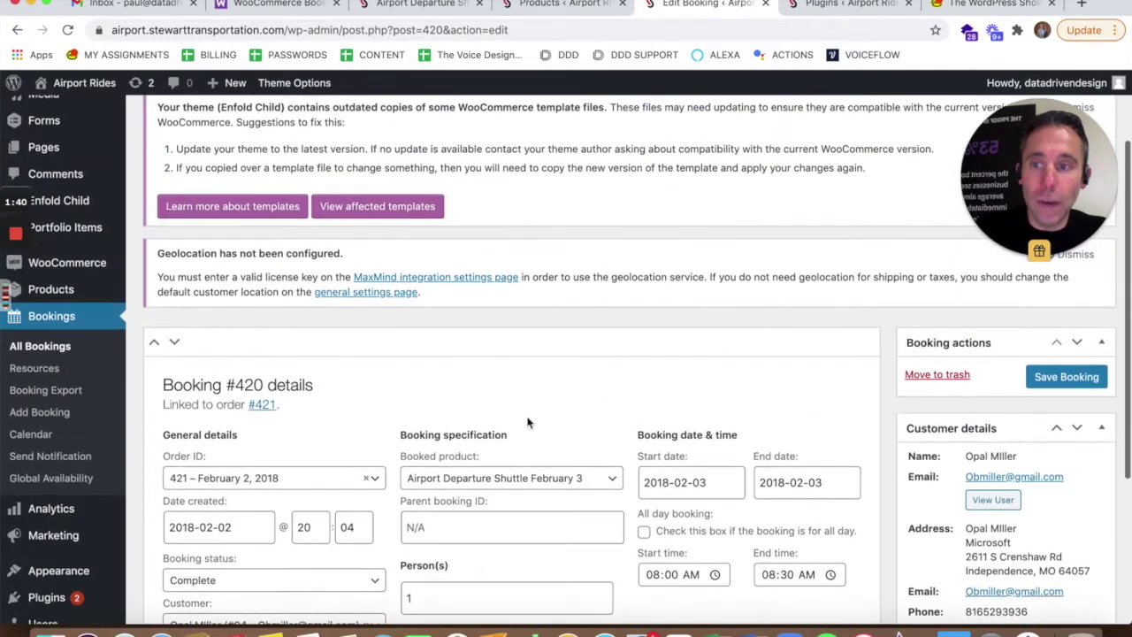
{"action": "left_click", "coordinate": [67, 395]}
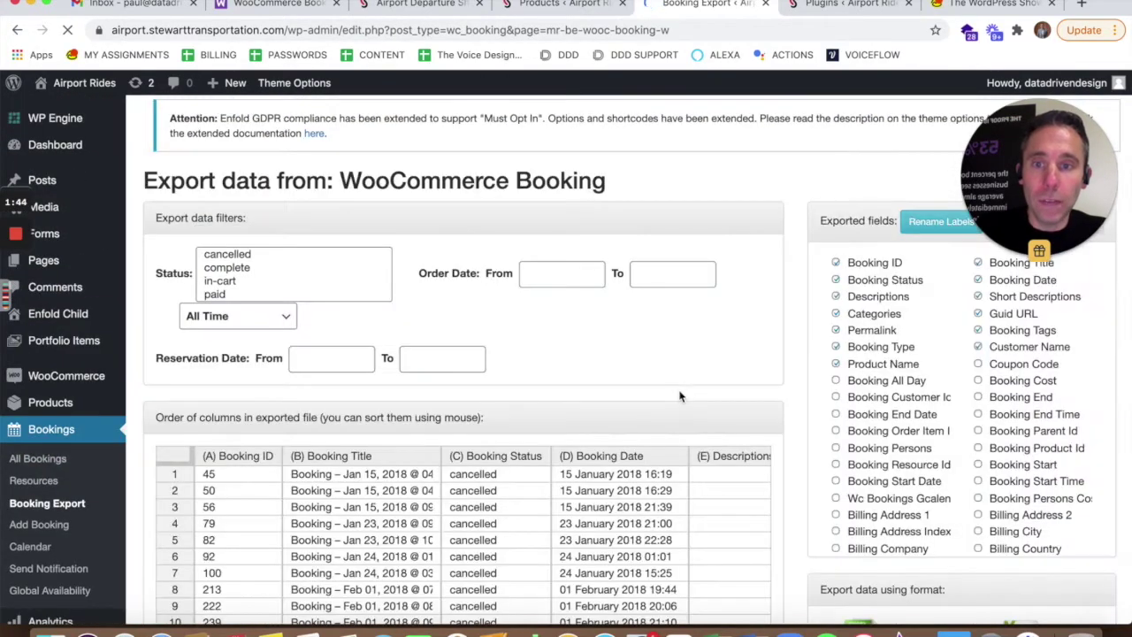
Check the Plugins list, then review Booking Export's filters, Booking Date preview column and CSV format.
{"action": "left_click", "coordinate": [815, 8]}
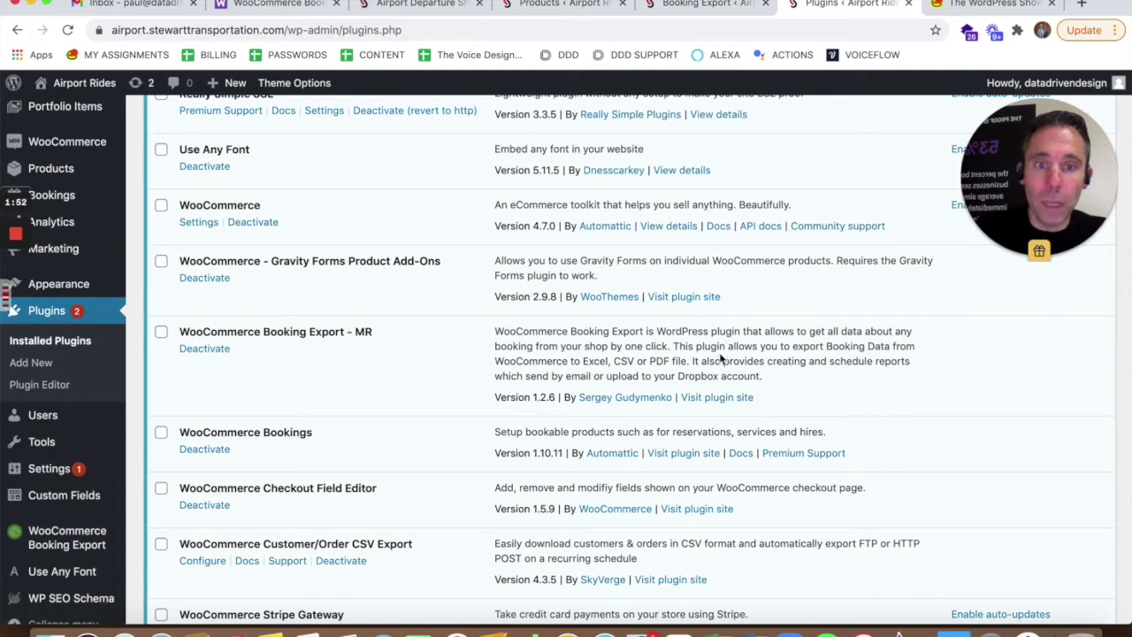
{"action": "left_click", "coordinate": [722, 8]}
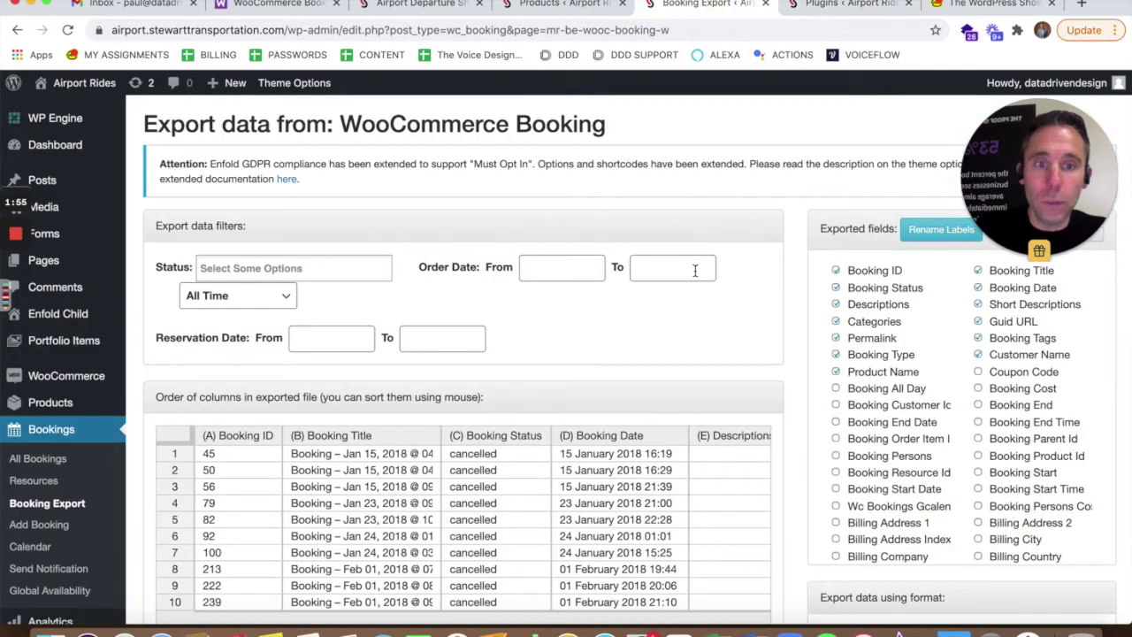
{"action": "scroll", "coordinate": [782, 306], "scroll_direction": "down", "scroll_amount": 3}
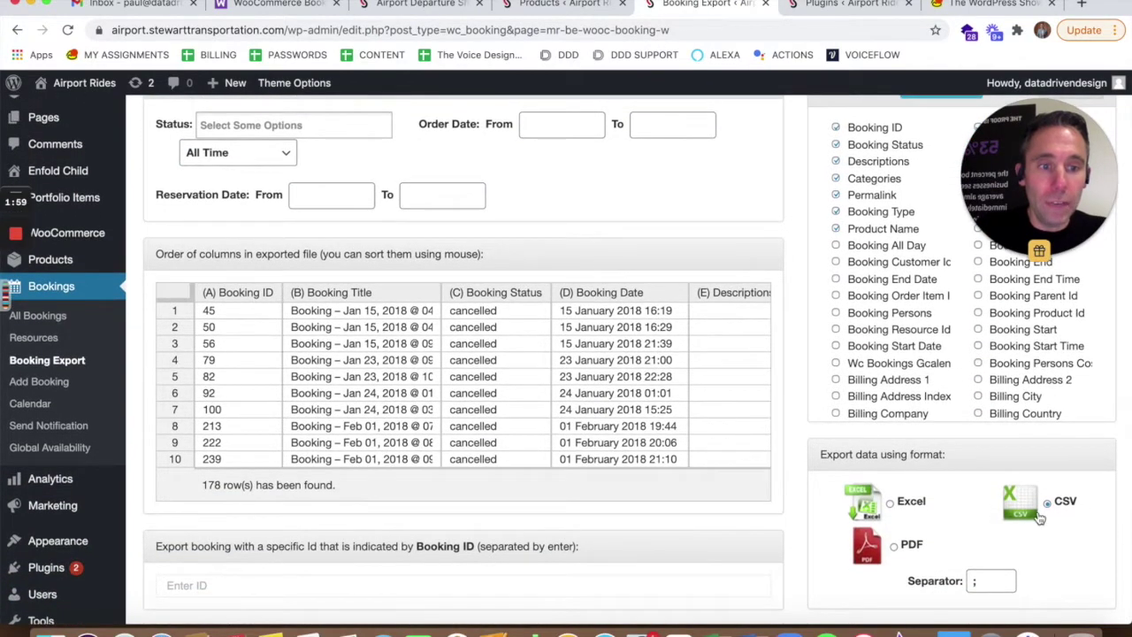
{"action": "left_click", "coordinate": [619, 412]}
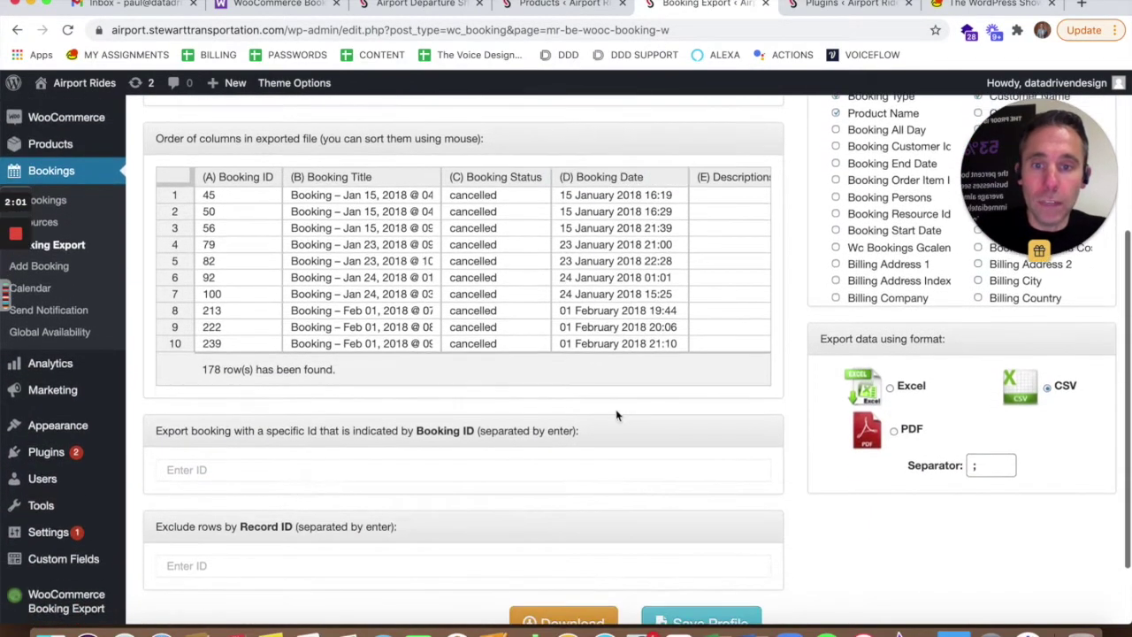
{"action": "scroll", "coordinate": [610, 419], "scroll_direction": "up", "scroll_amount": 3}
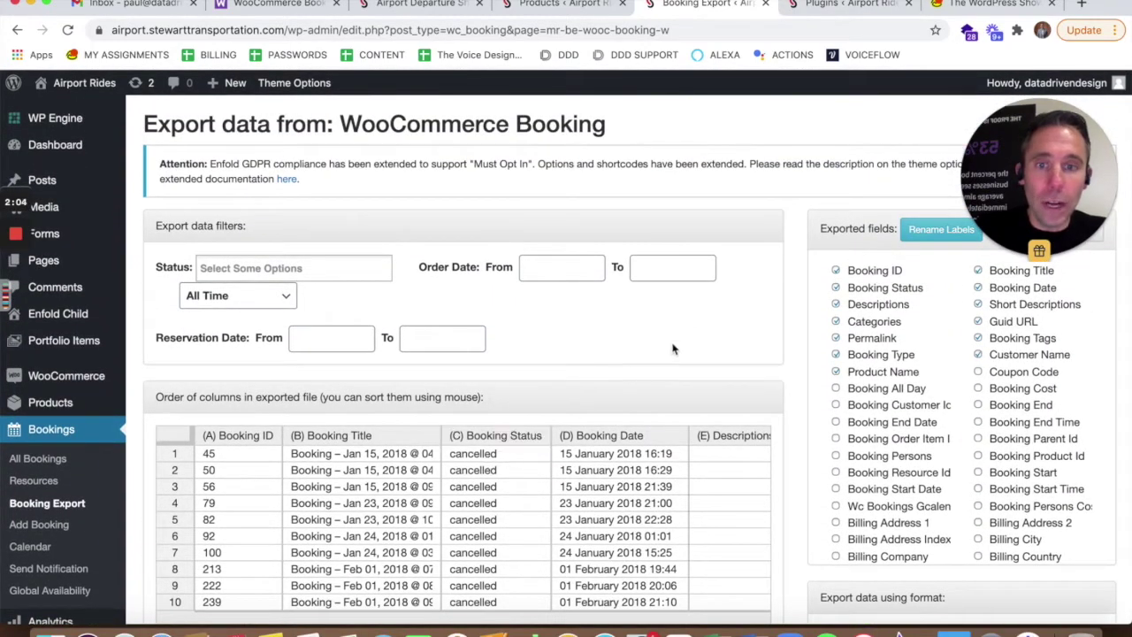
{"action": "scroll", "coordinate": [672, 349], "scroll_direction": "down", "scroll_amount": 8}
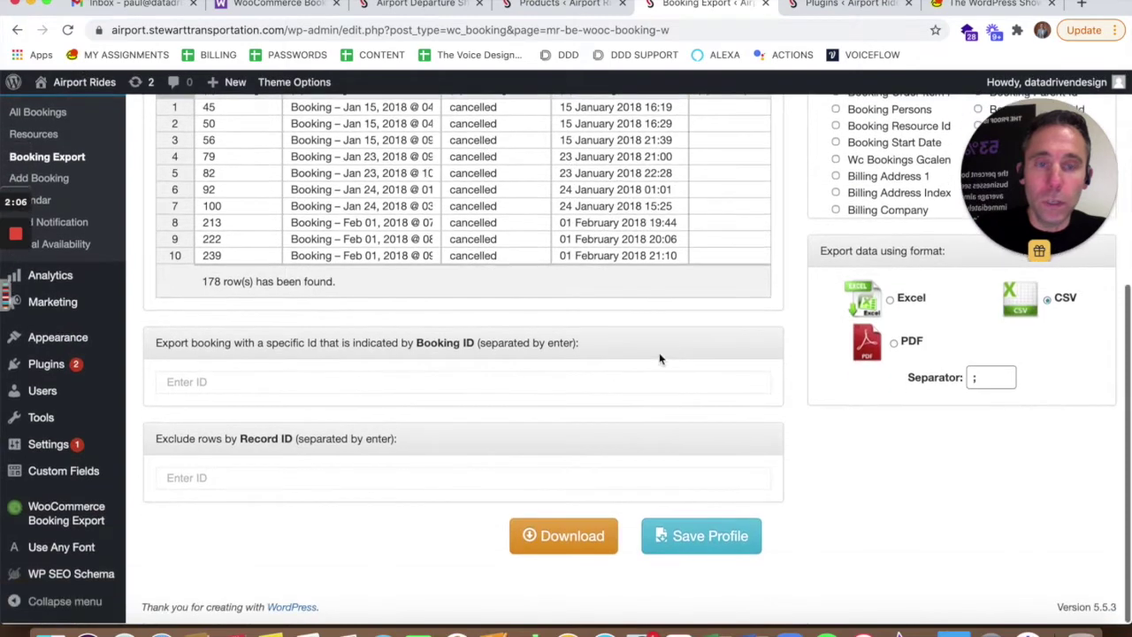
Pass through the Products and Plugins lists to the Airport Departure Shuttle February 3 booking page.
{"action": "left_click", "coordinate": [570, 5]}
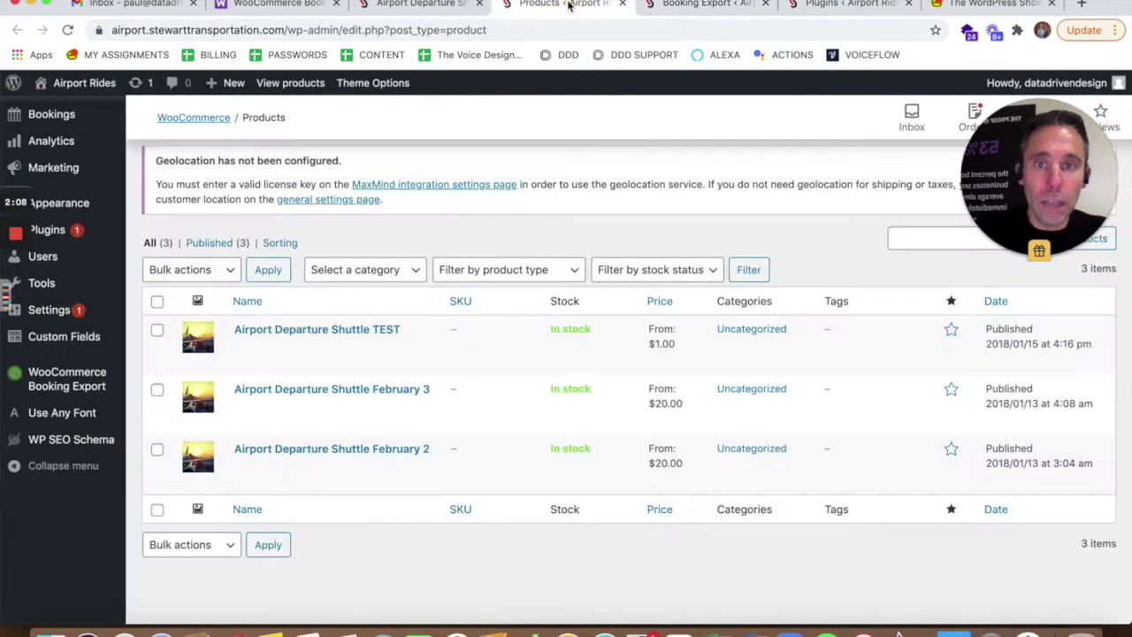
{"action": "left_click", "coordinate": [841, 6]}
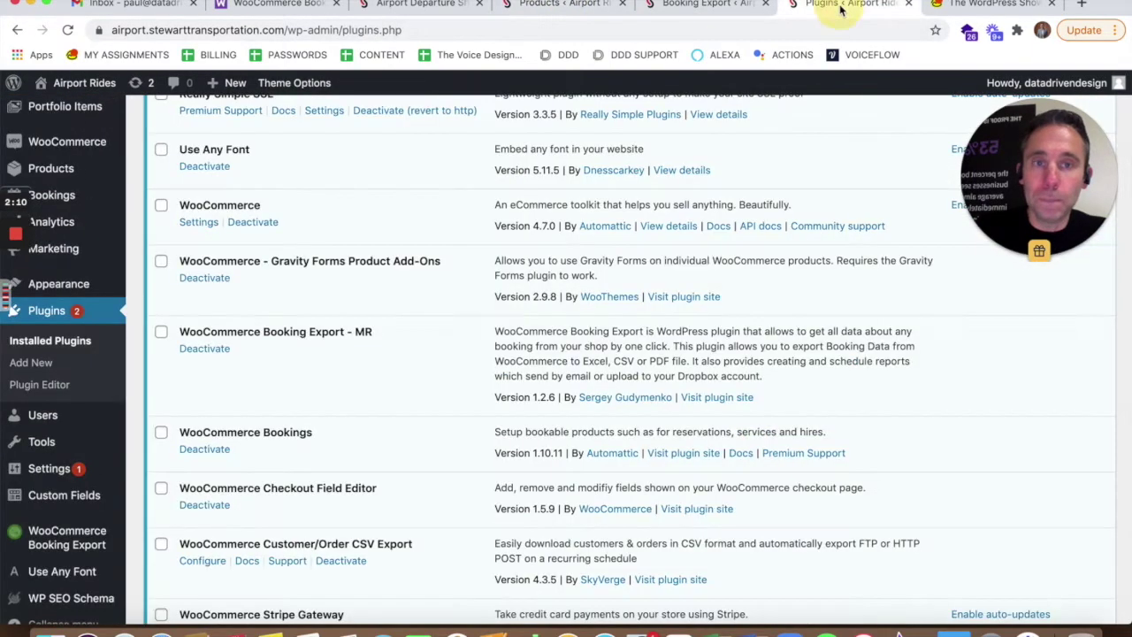
{"action": "left_click", "coordinate": [444, 13]}
{"action": "scroll", "coordinate": [694, 239], "scroll_direction": "up", "scroll_amount": 5}
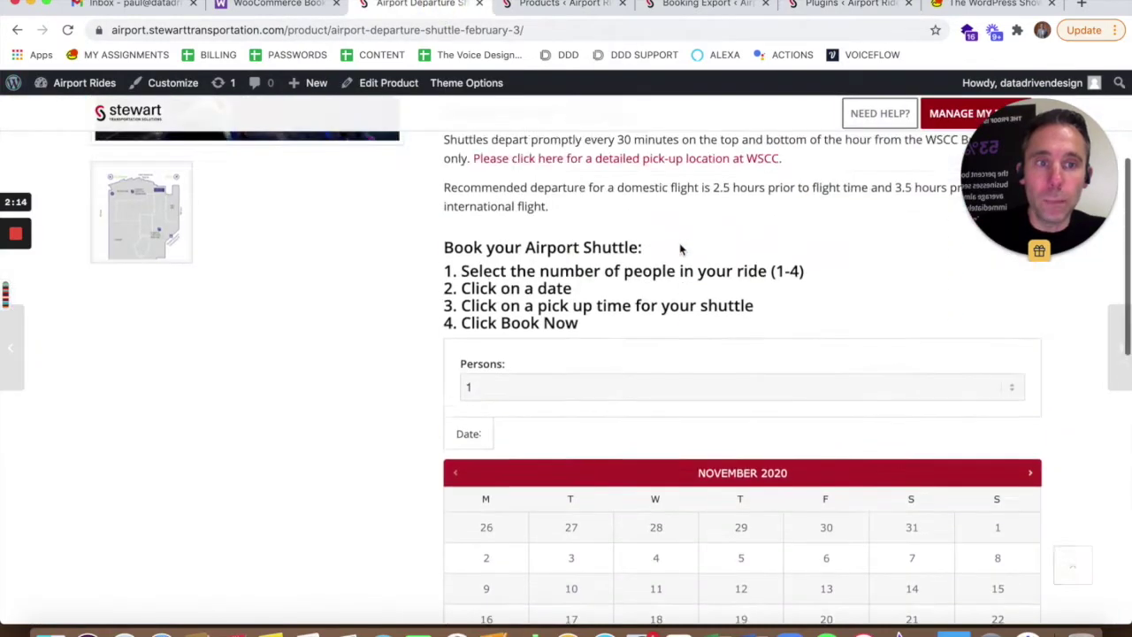
Scroll through the shuttle's booking calendar, then show the WooCommerce Bookings Availability page ($49.00 yearly).
{"action": "scroll", "coordinate": [679, 250], "scroll_direction": "down", "scroll_amount": 2}
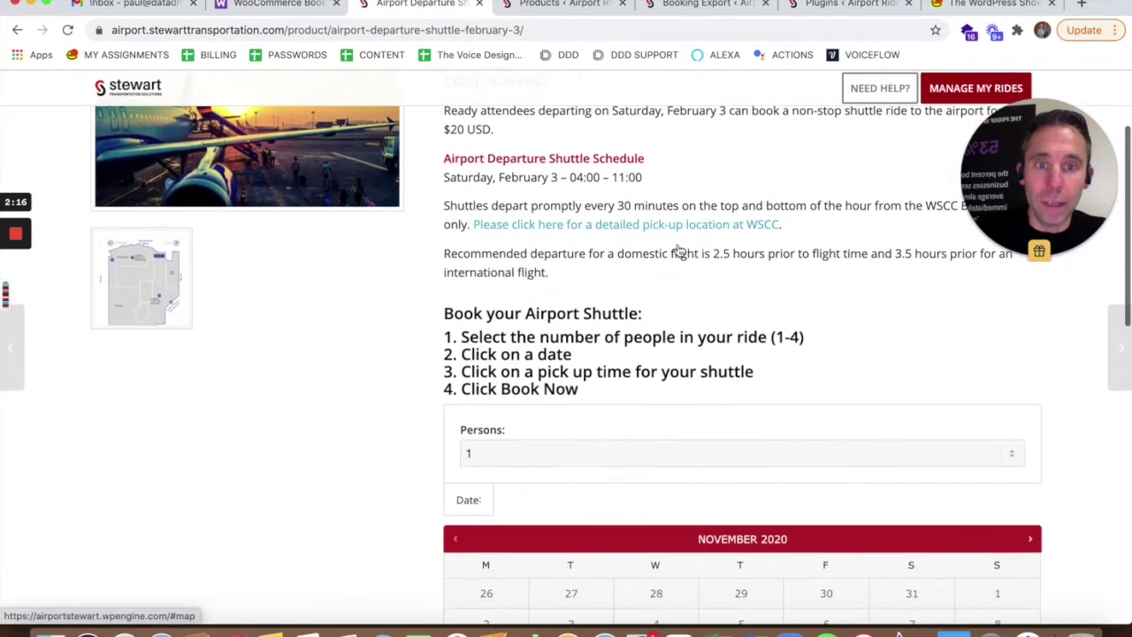
{"action": "scroll", "coordinate": [777, 267], "scroll_direction": "down", "scroll_amount": 2}
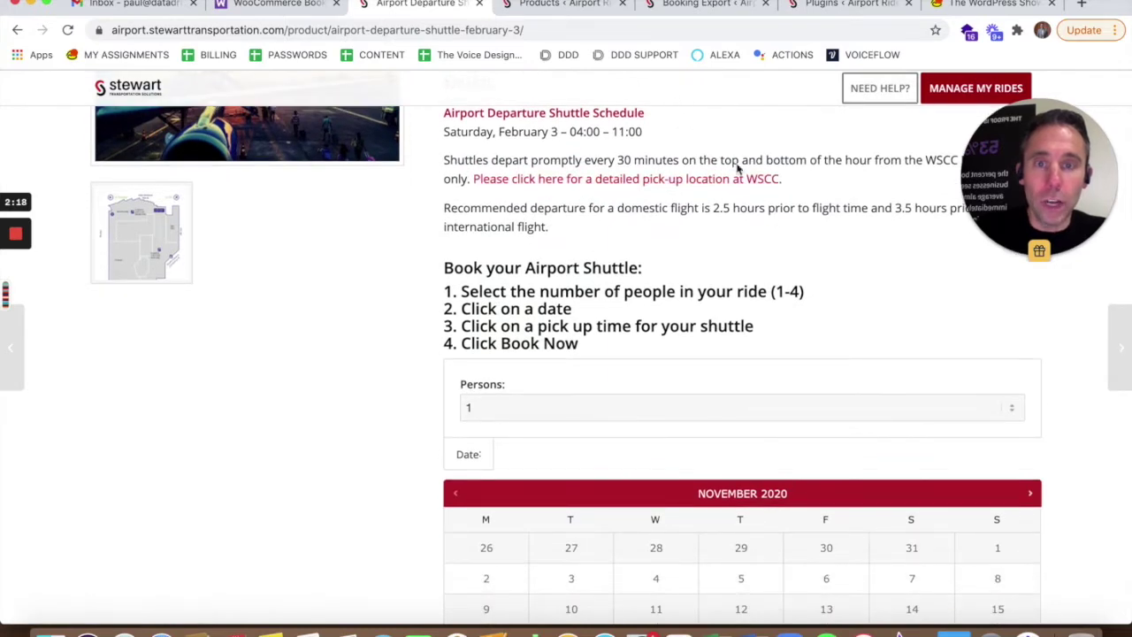
{"action": "scroll", "coordinate": [798, 247], "scroll_direction": "down", "scroll_amount": 4}
{"action": "scroll", "coordinate": [798, 252], "scroll_direction": "down", "scroll_amount": 3}
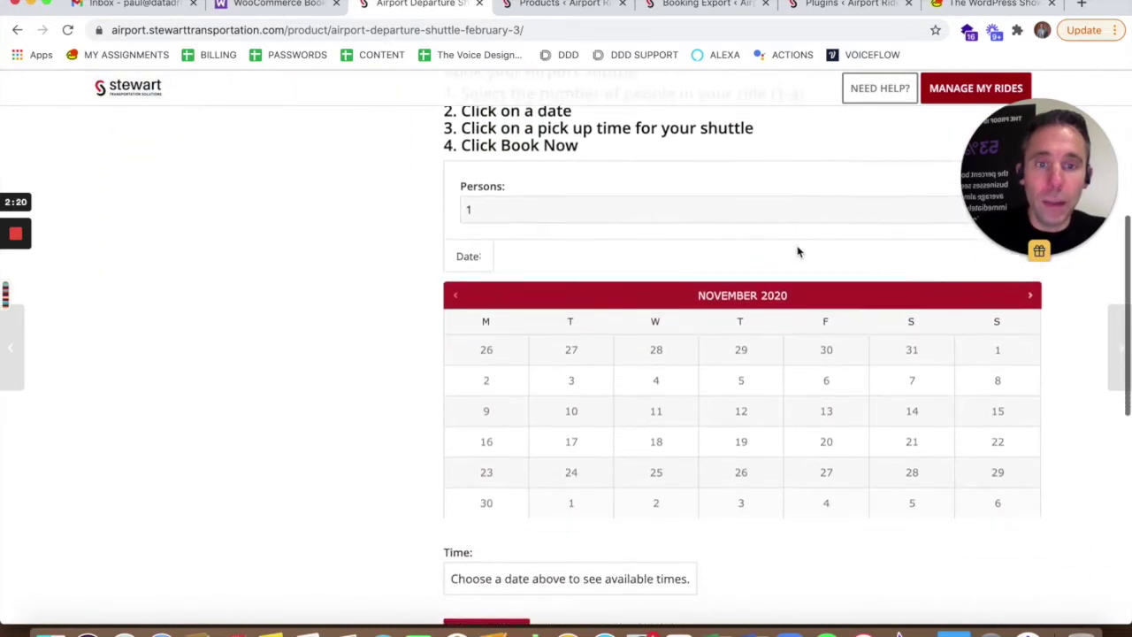
{"action": "scroll", "coordinate": [839, 456], "scroll_direction": "down", "scroll_amount": 1}
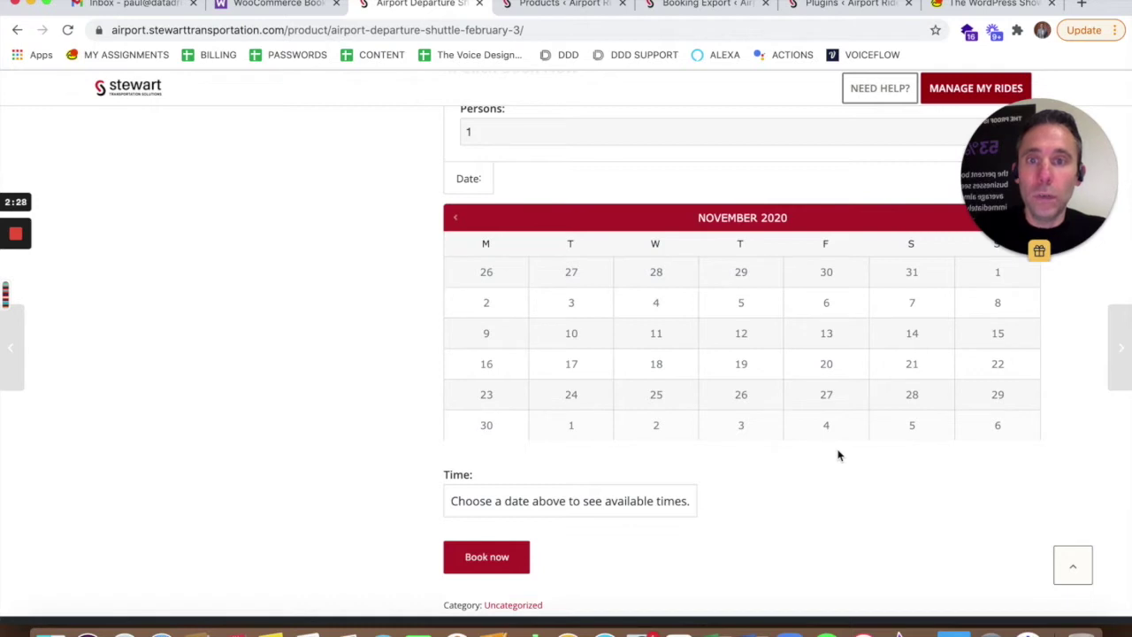
{"action": "scroll", "coordinate": [839, 455], "scroll_direction": "up", "scroll_amount": 10}
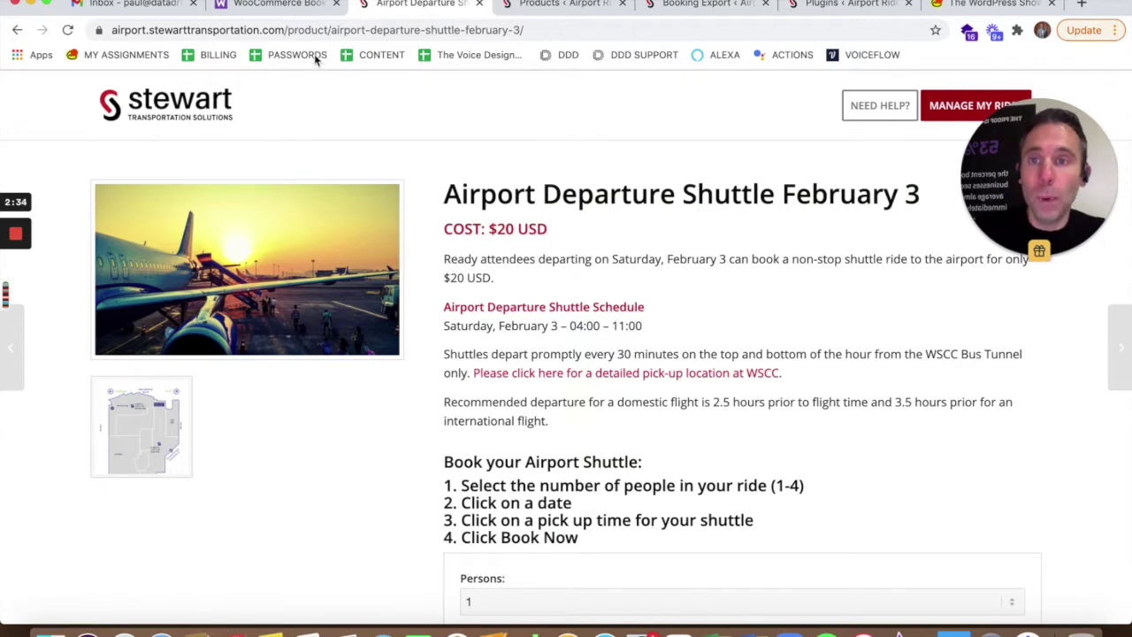
{"action": "left_click", "coordinate": [255, 5]}
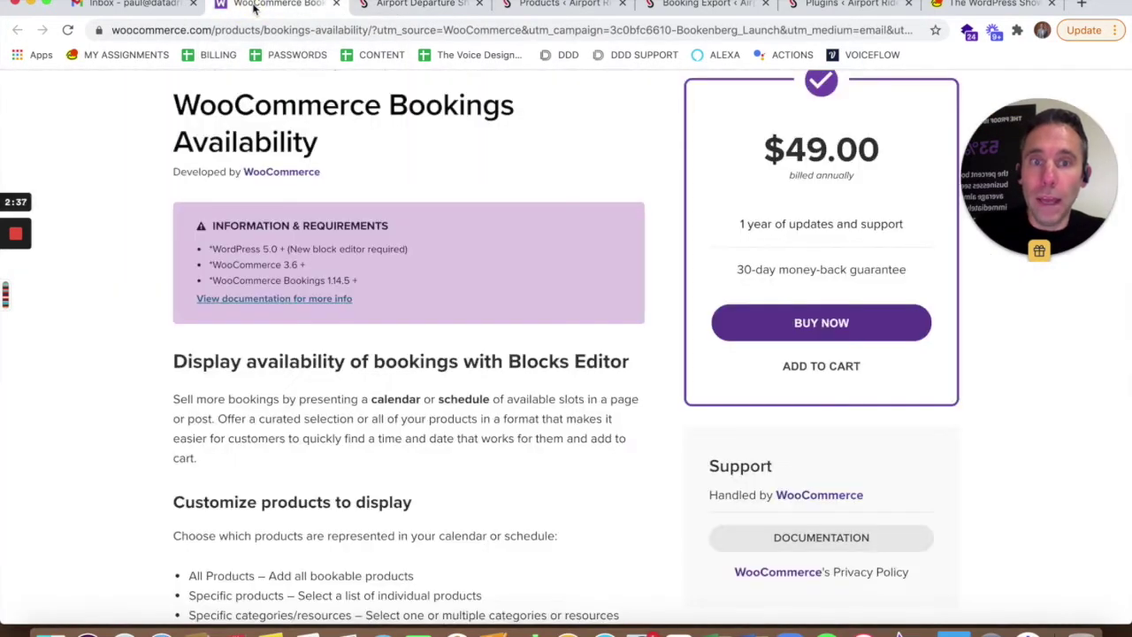
{"action": "scroll", "coordinate": [622, 179], "scroll_direction": "down", "scroll_amount": 5}
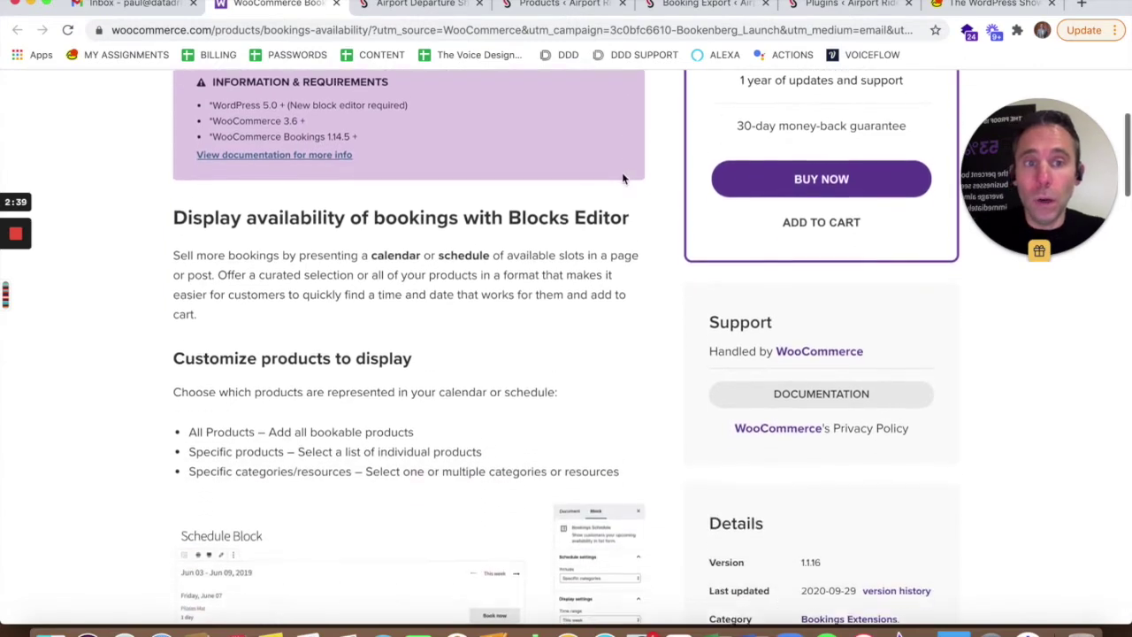
{"action": "scroll", "coordinate": [624, 179], "scroll_direction": "down", "scroll_amount": 2}
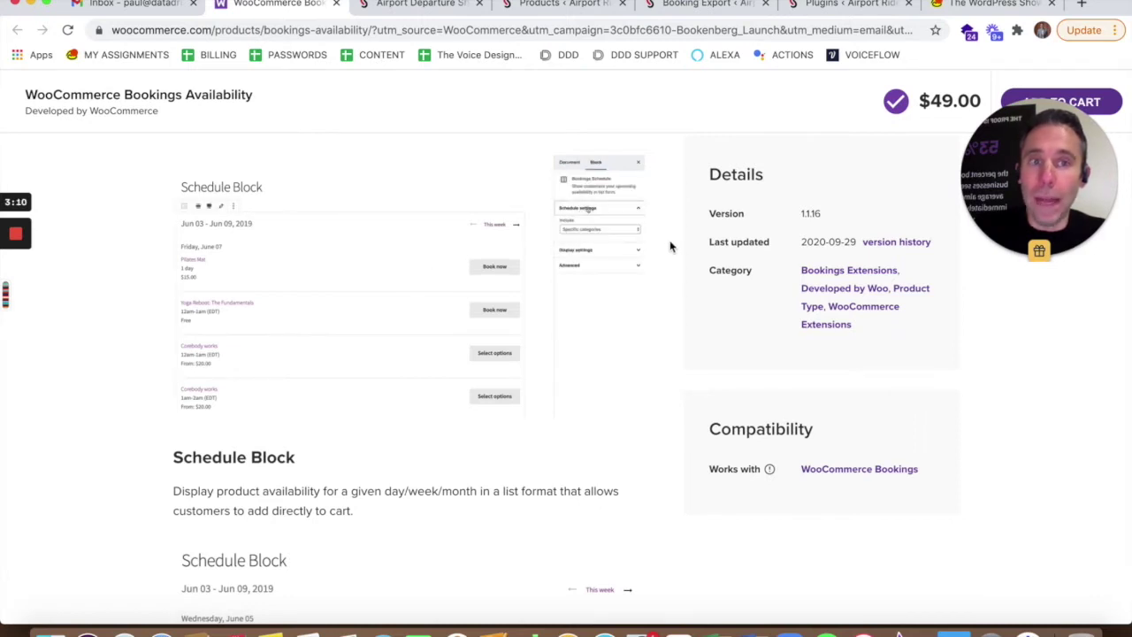
{"action": "triple_click", "coordinate": [151, 95]}
{"action": "left_click", "coordinate": [336, 105]}
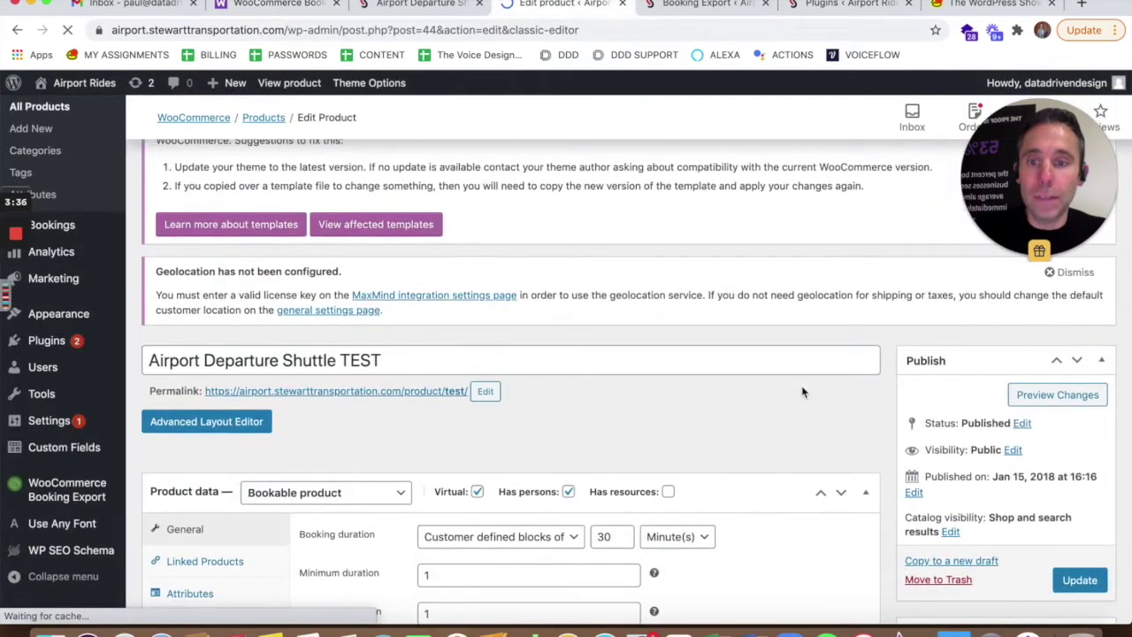
Check product type and booking duration choices, keeping Bookable product and customer defined blocks, then view Bookings Availability.
{"action": "scroll", "coordinate": [803, 392], "scroll_direction": "down", "scroll_amount": 5}
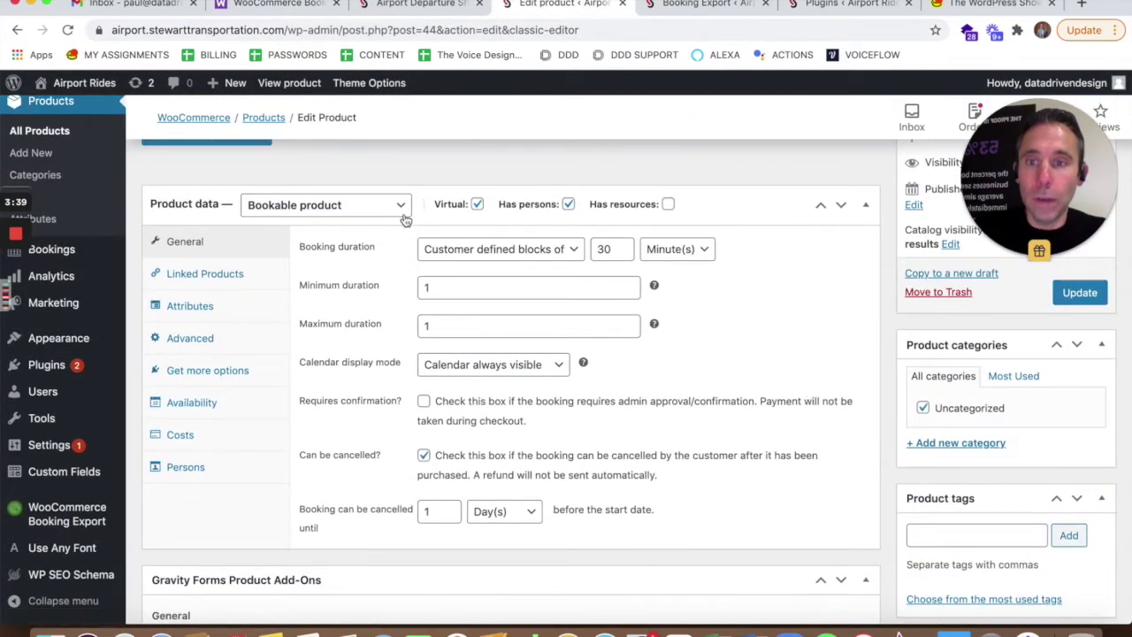
{"action": "left_click", "coordinate": [403, 210]}
{"action": "left_click", "coordinate": [403, 212]}
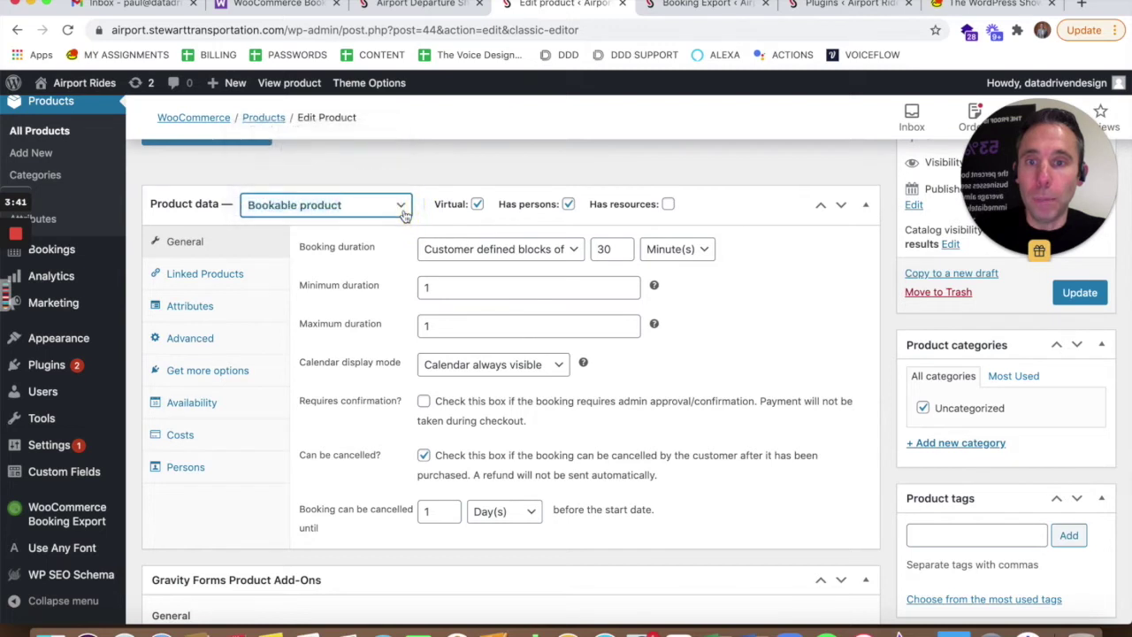
{"action": "left_click", "coordinate": [551, 251]}
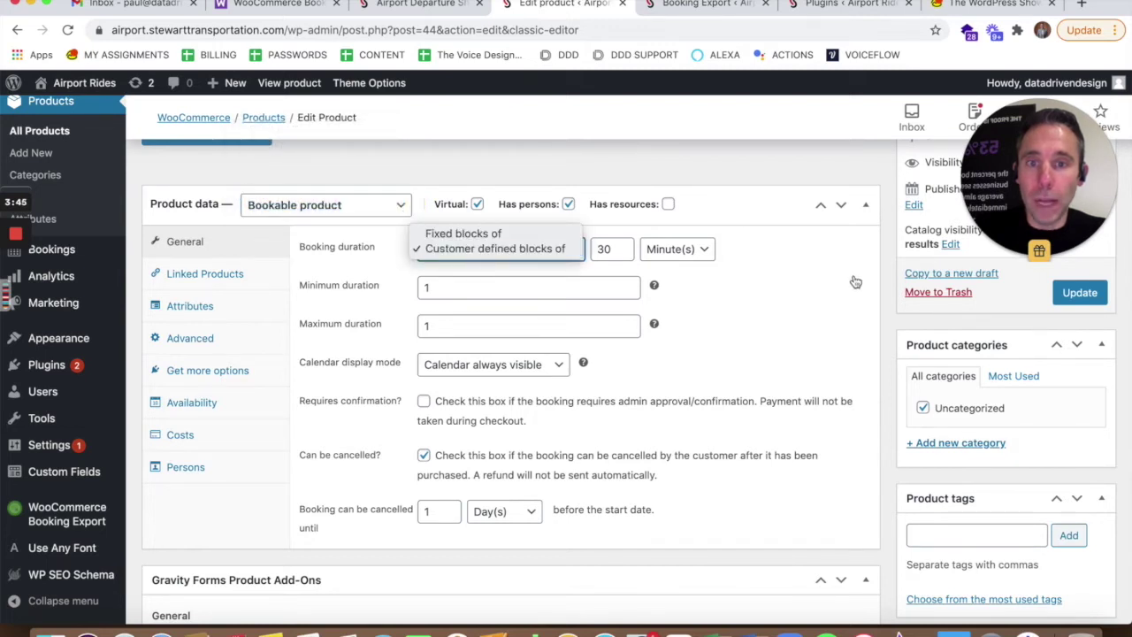
{"action": "left_click", "coordinate": [884, 280]}
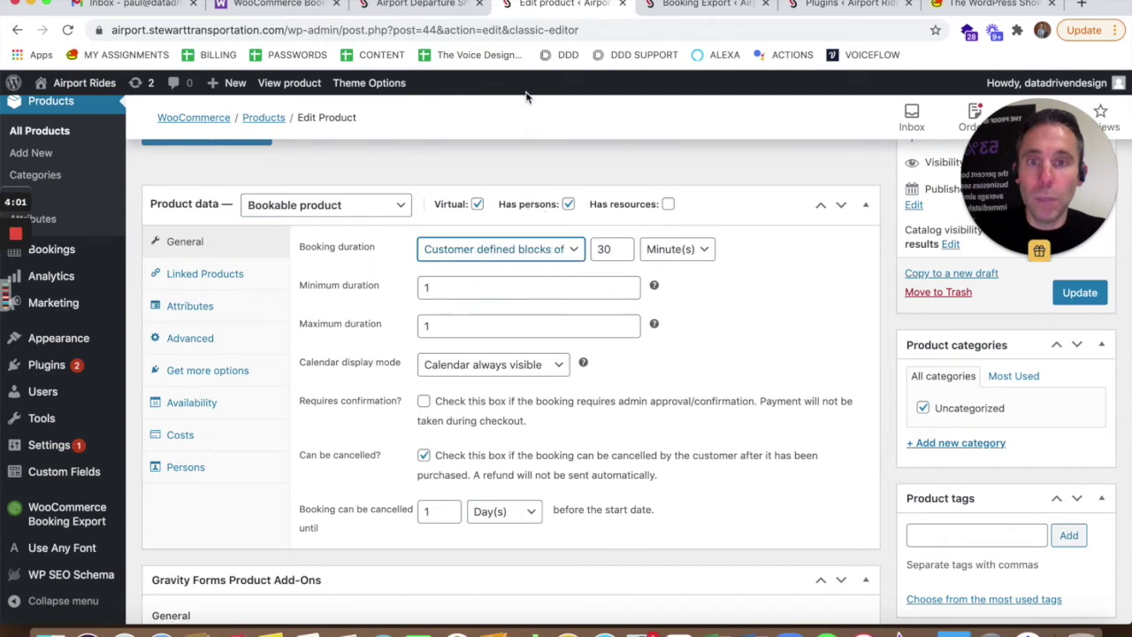
{"action": "left_click", "coordinate": [305, 7]}
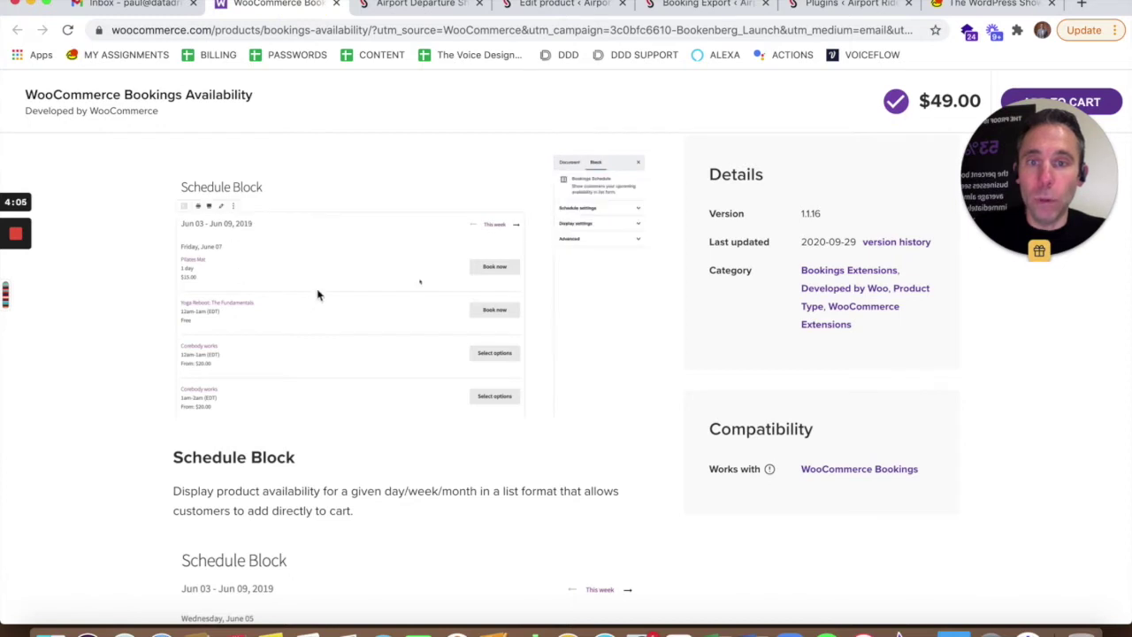
{"action": "scroll", "coordinate": [430, 361], "scroll_direction": "down", "scroll_amount": 5}
{"action": "scroll", "coordinate": [430, 363], "scroll_direction": "down", "scroll_amount": 3}
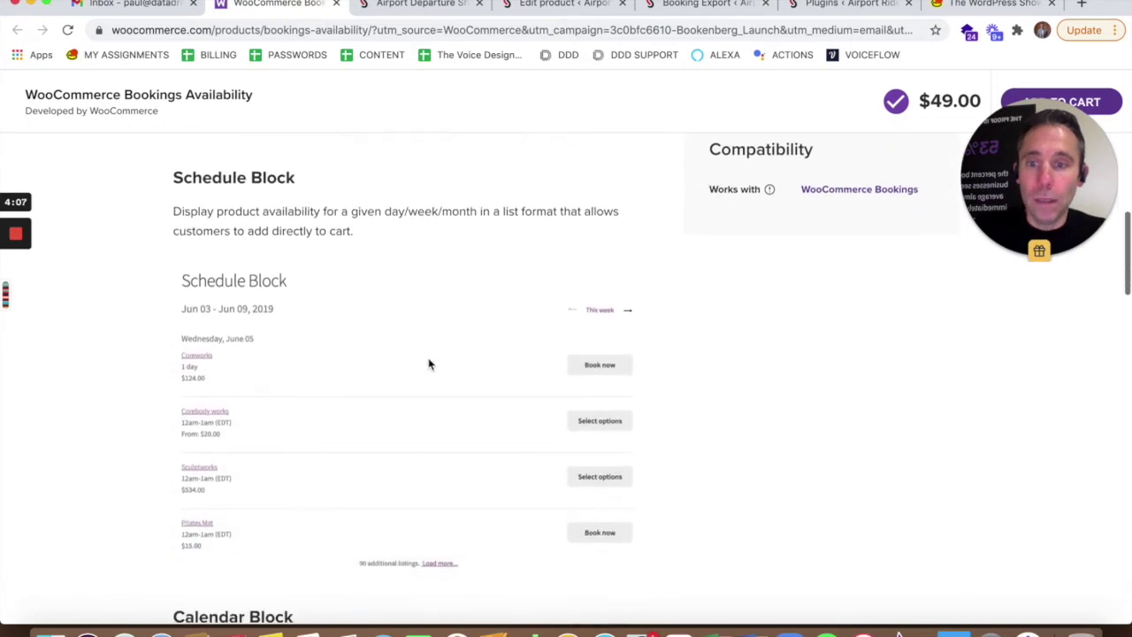
{"action": "scroll", "coordinate": [429, 364], "scroll_direction": "down", "scroll_amount": 1}
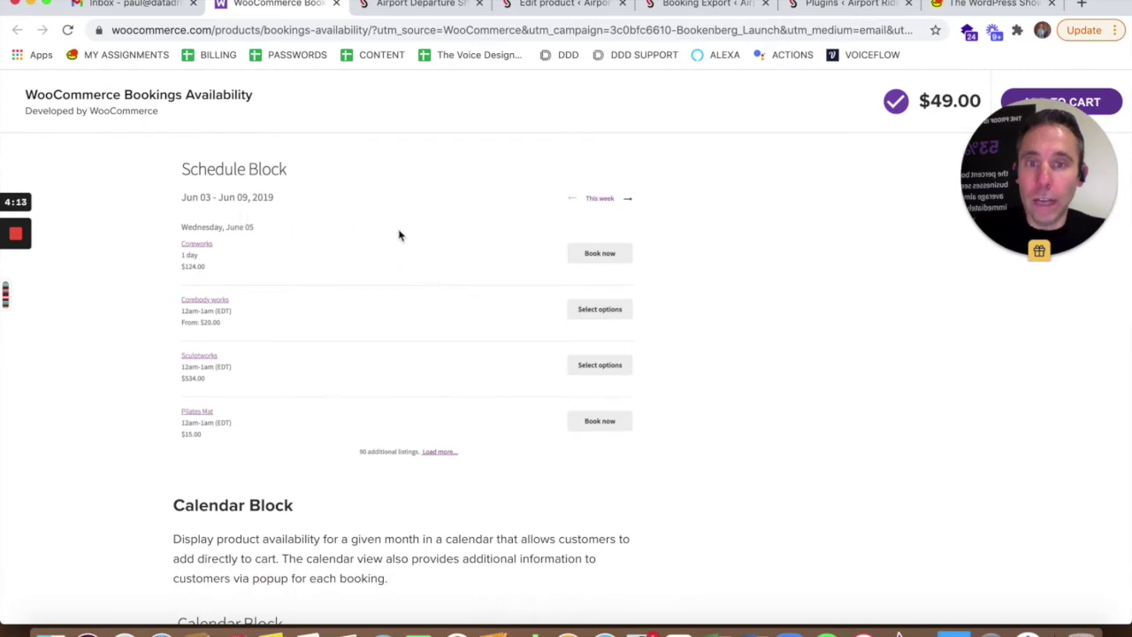
{"action": "scroll", "coordinate": [428, 336], "scroll_direction": "down", "scroll_amount": 8}
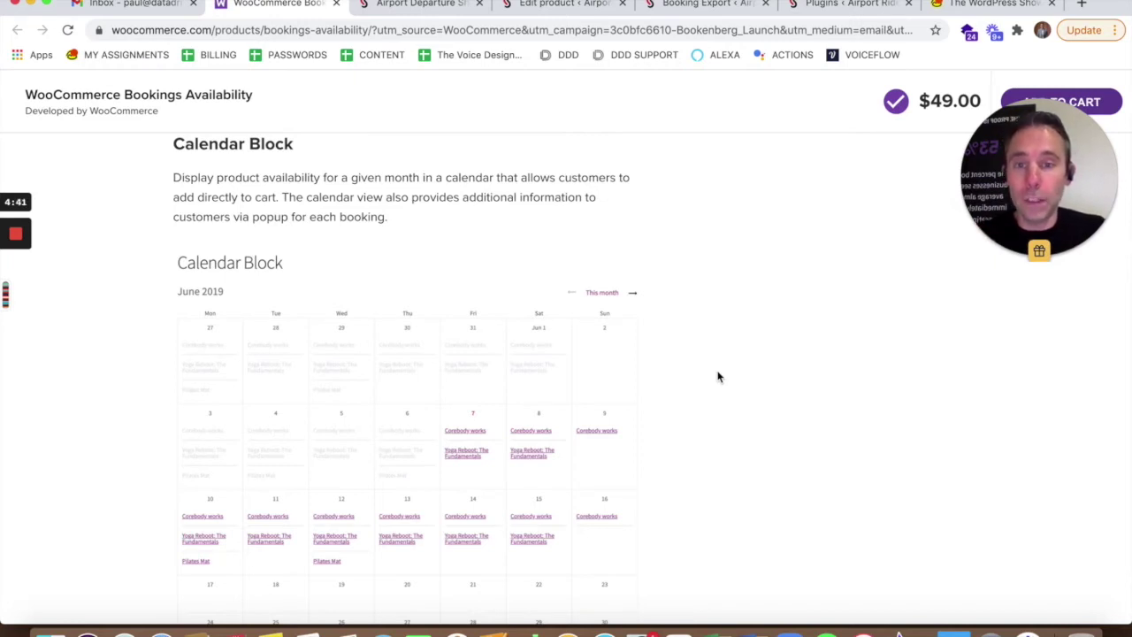
{"action": "scroll", "coordinate": [718, 377], "scroll_direction": "down", "scroll_amount": 6}
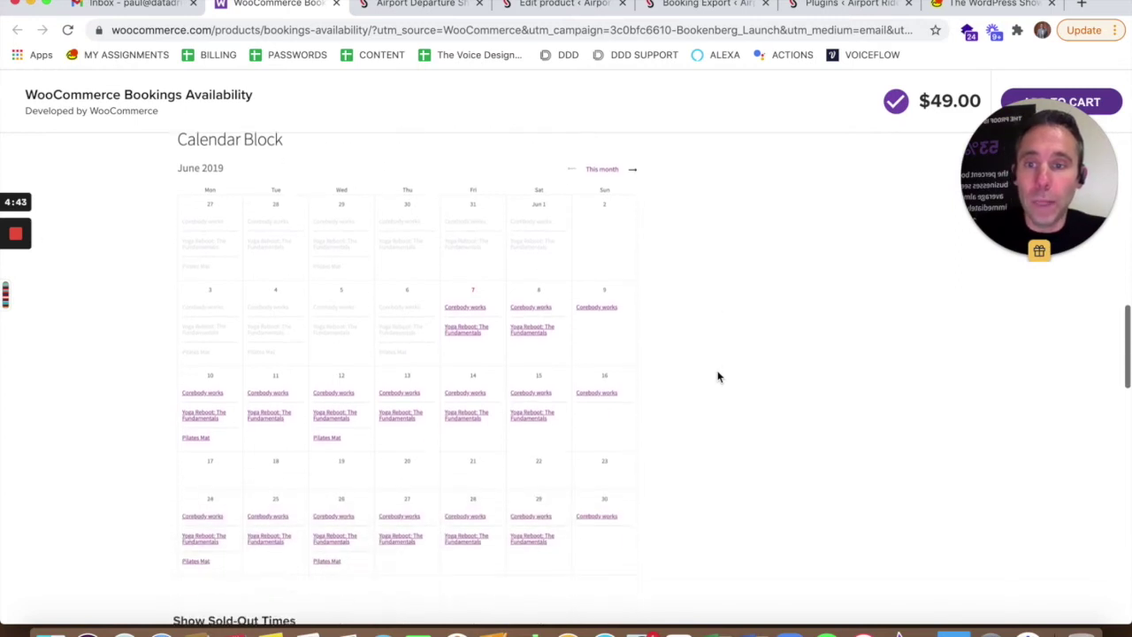
{"action": "scroll", "coordinate": [718, 376], "scroll_direction": "down", "scroll_amount": 5}
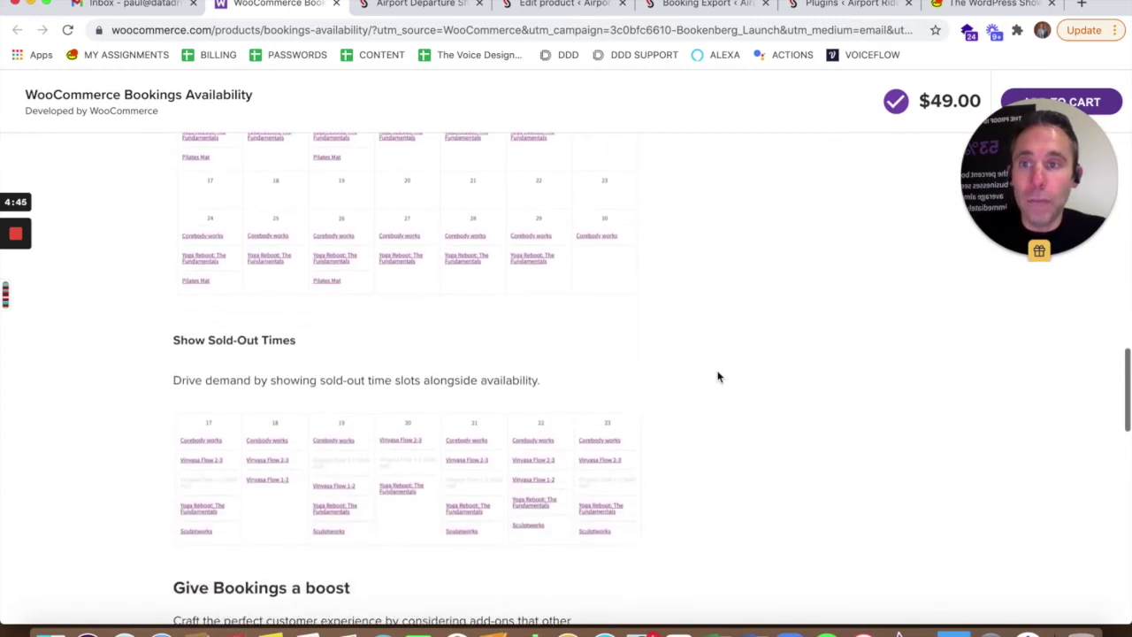
{"action": "scroll", "coordinate": [718, 377], "scroll_direction": "down", "scroll_amount": 3}
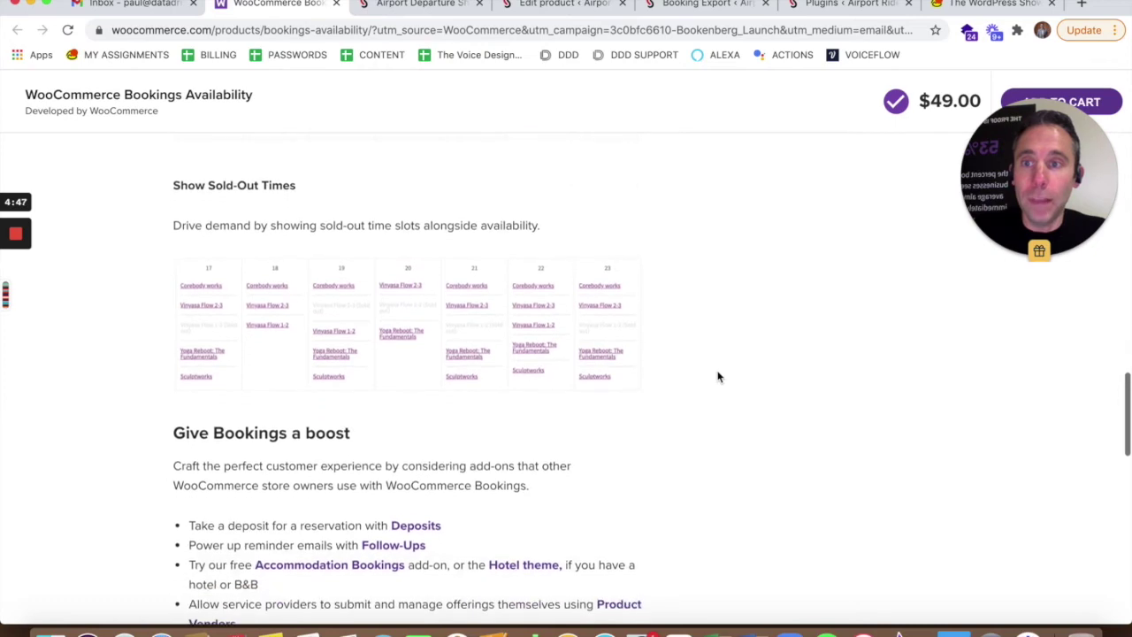
{"action": "scroll", "coordinate": [718, 377], "scroll_direction": "down", "scroll_amount": 1}
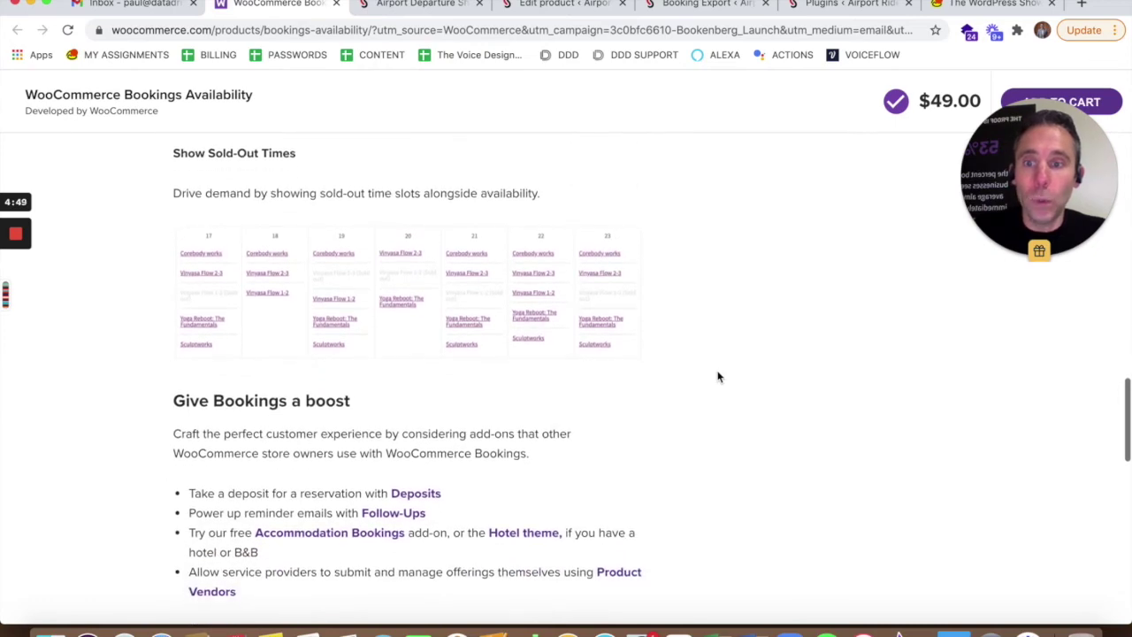
{"action": "scroll", "coordinate": [718, 377], "scroll_direction": "down", "scroll_amount": 10}
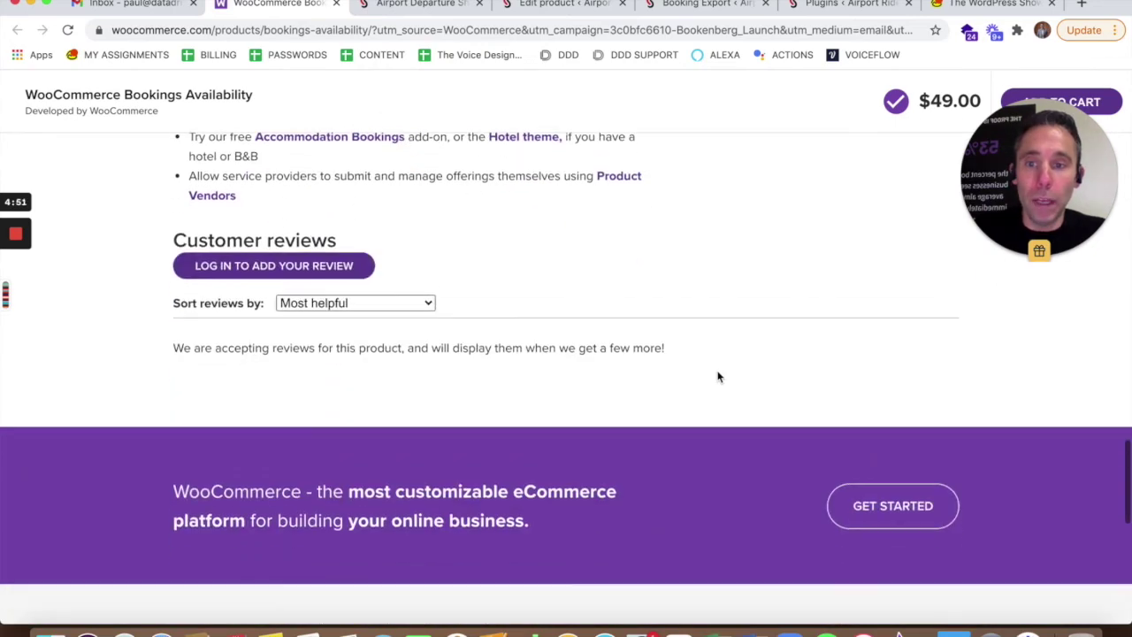
{"action": "scroll", "coordinate": [718, 377], "scroll_direction": "up", "scroll_amount": 20}
{"action": "scroll", "coordinate": [718, 371], "scroll_direction": "up", "scroll_amount": 15}
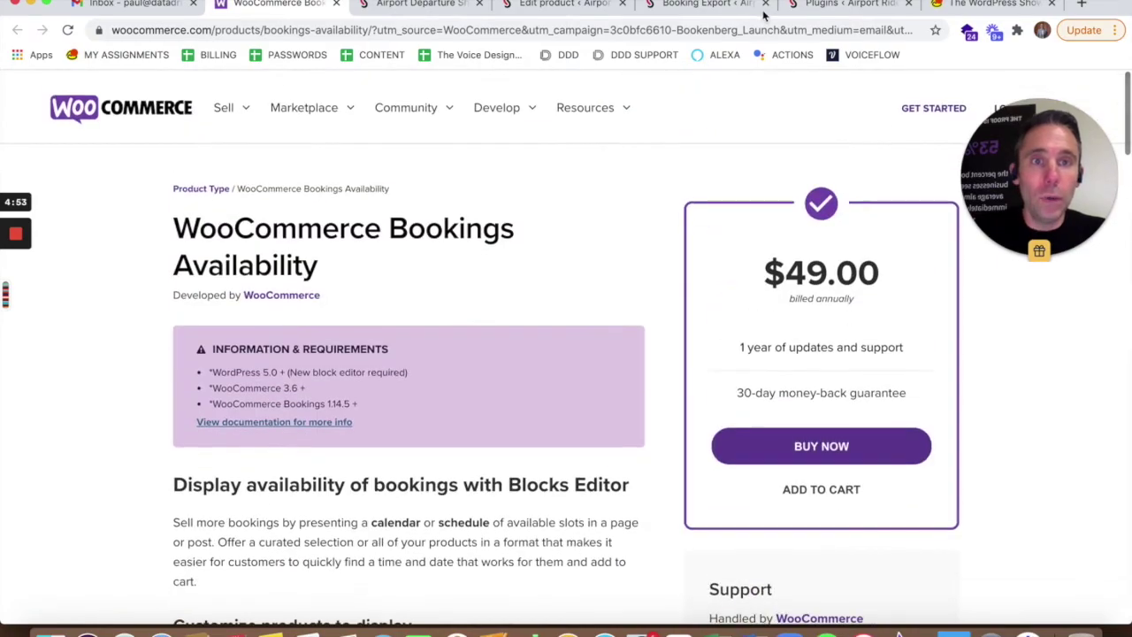
Glance at the Plugins list and Booking Export page, then alternate between the product editor and Bookings Availability.
{"action": "left_click", "coordinate": [804, 7]}
{"action": "left_click", "coordinate": [733, 6]}
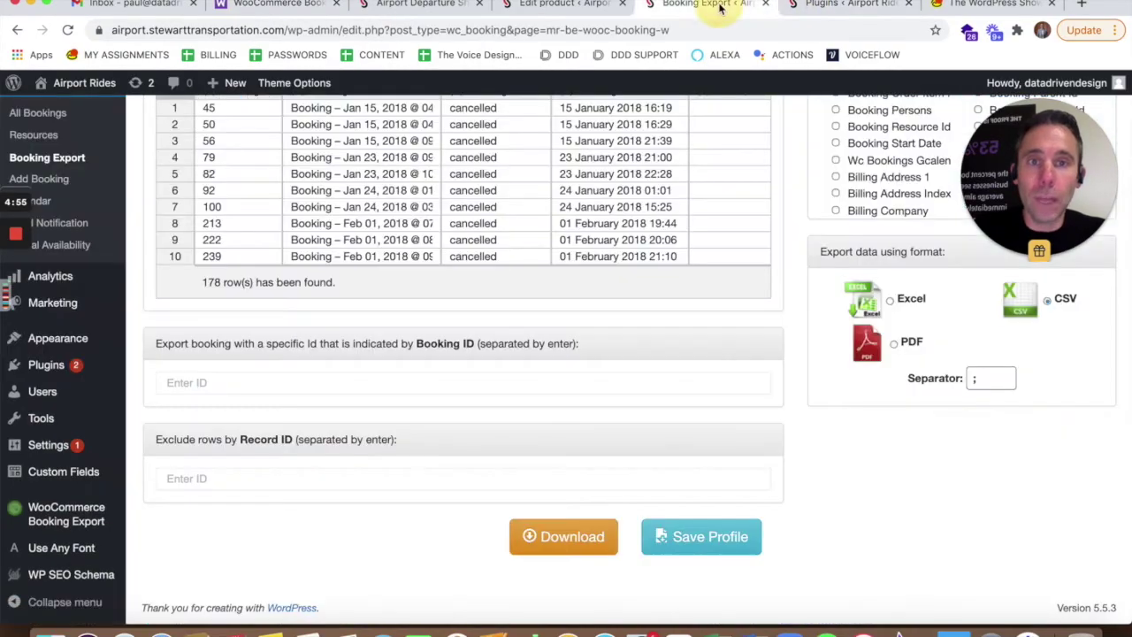
{"action": "scroll", "coordinate": [705, 134], "scroll_direction": "up", "scroll_amount": 5}
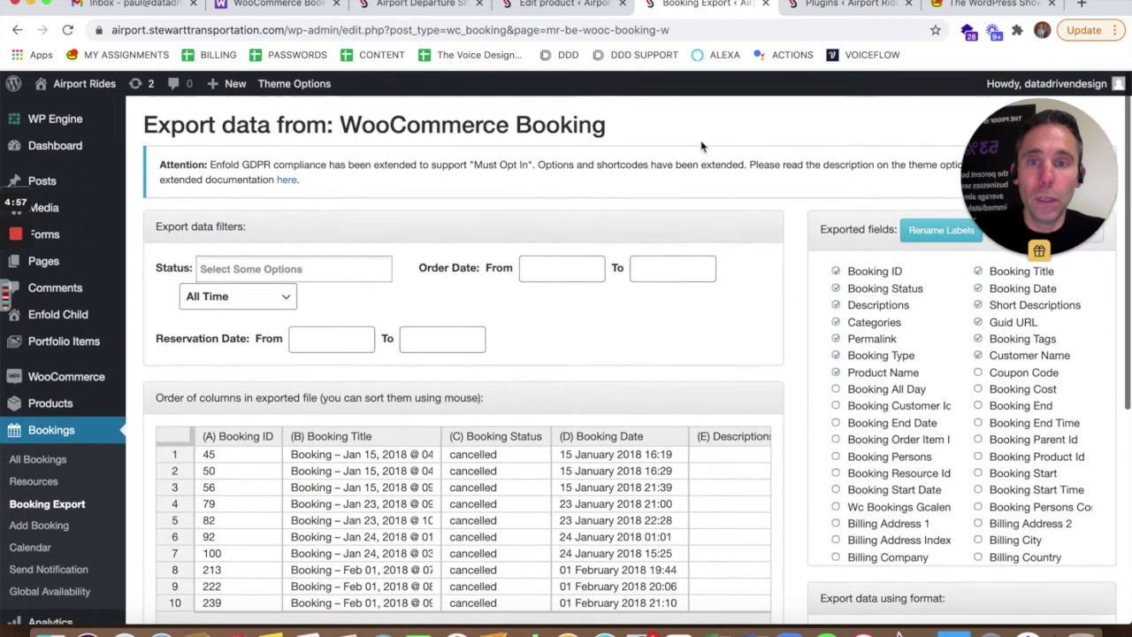
{"action": "left_click", "coordinate": [577, 5]}
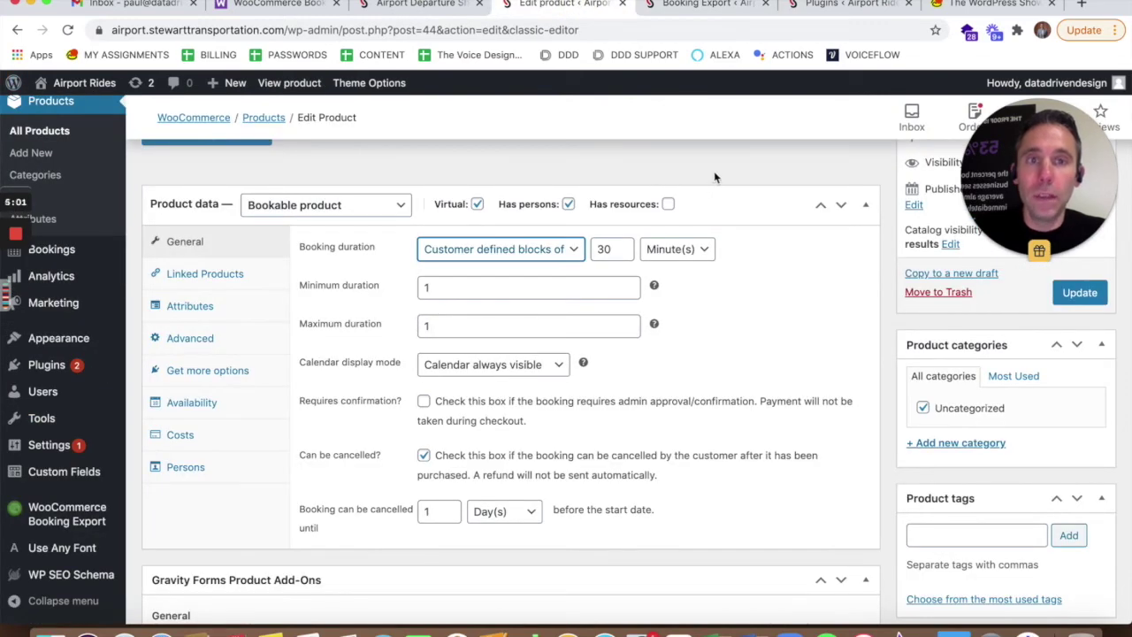
{"action": "left_click", "coordinate": [262, 11]}
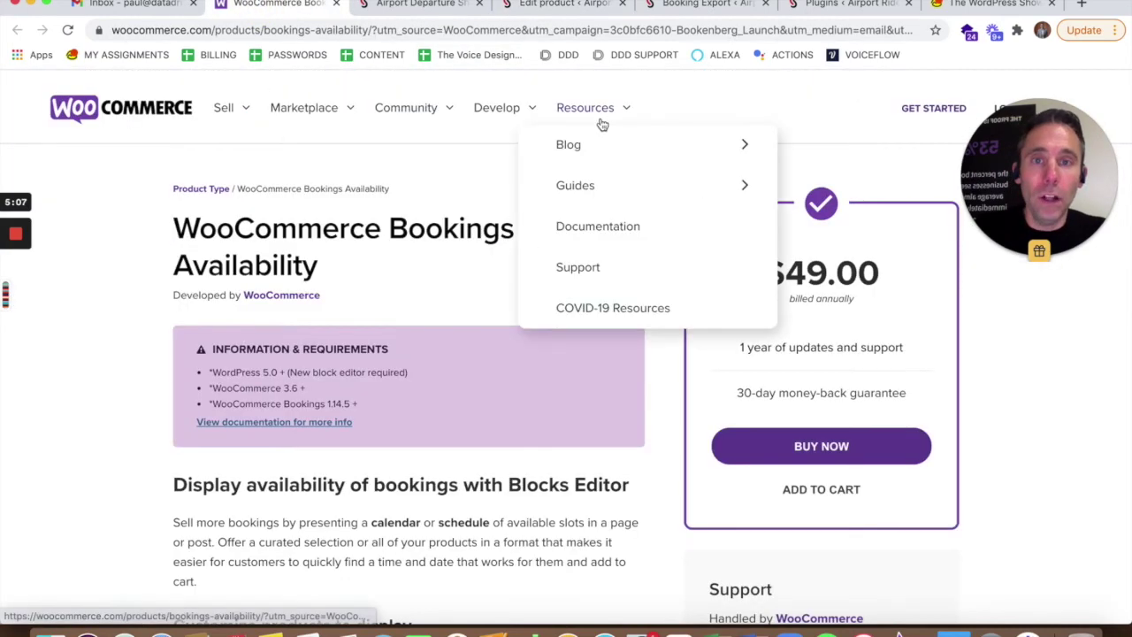
{"action": "left_click", "coordinate": [560, 5]}
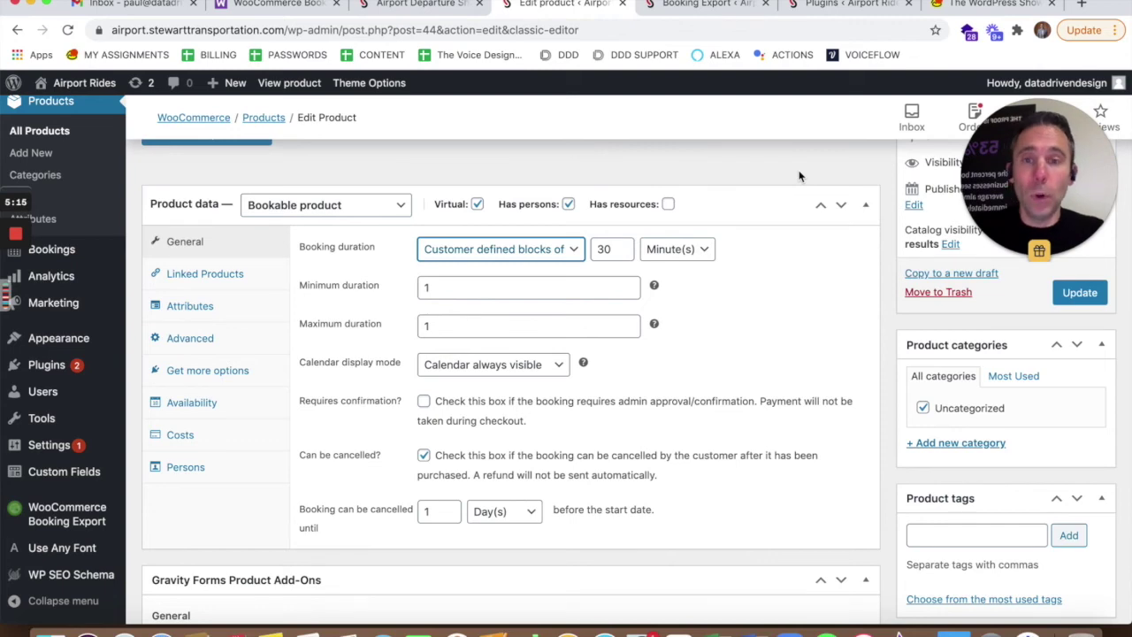
{"action": "left_click", "coordinate": [276, 4]}
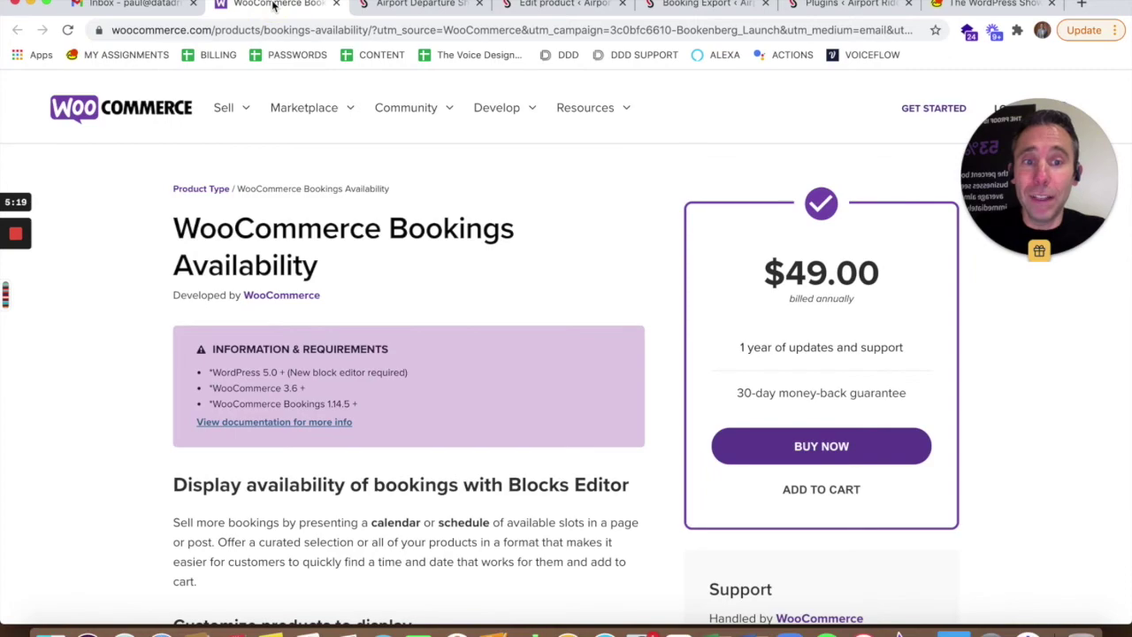
View the WooCommerce Bookings Availability page with its $49.00 yearly price.
{"action": "mouse_move", "coordinate": [1094, 234]}
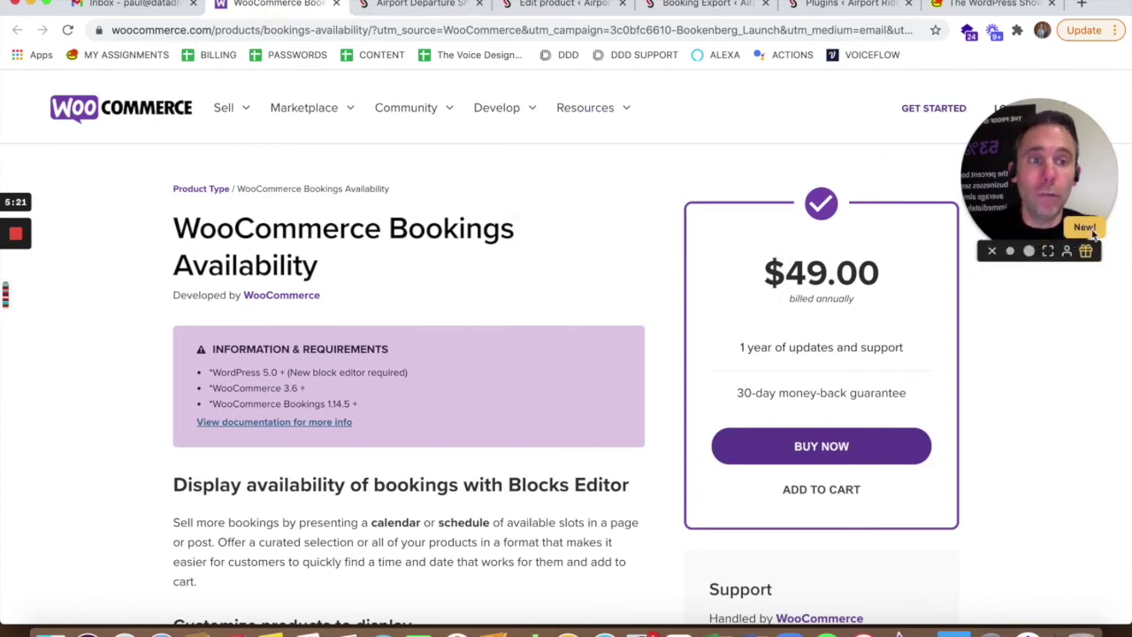